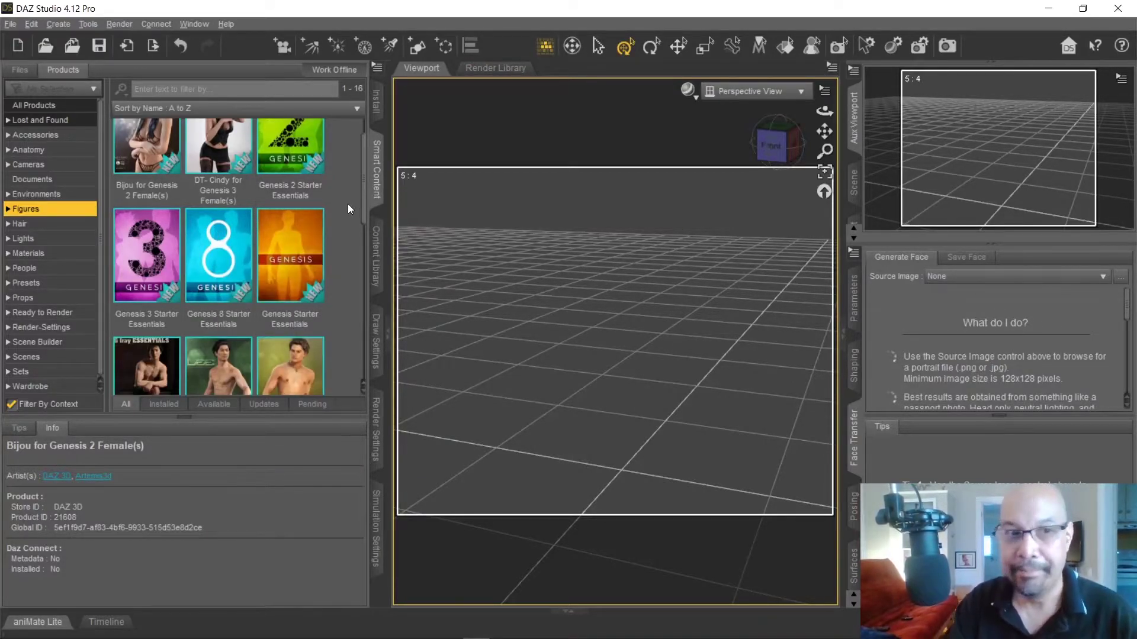
# Load the Genesis 8 Basic Male from Genesis 8 Starter Essentials into the scene.
pyautogui.doubleClick(209, 253)
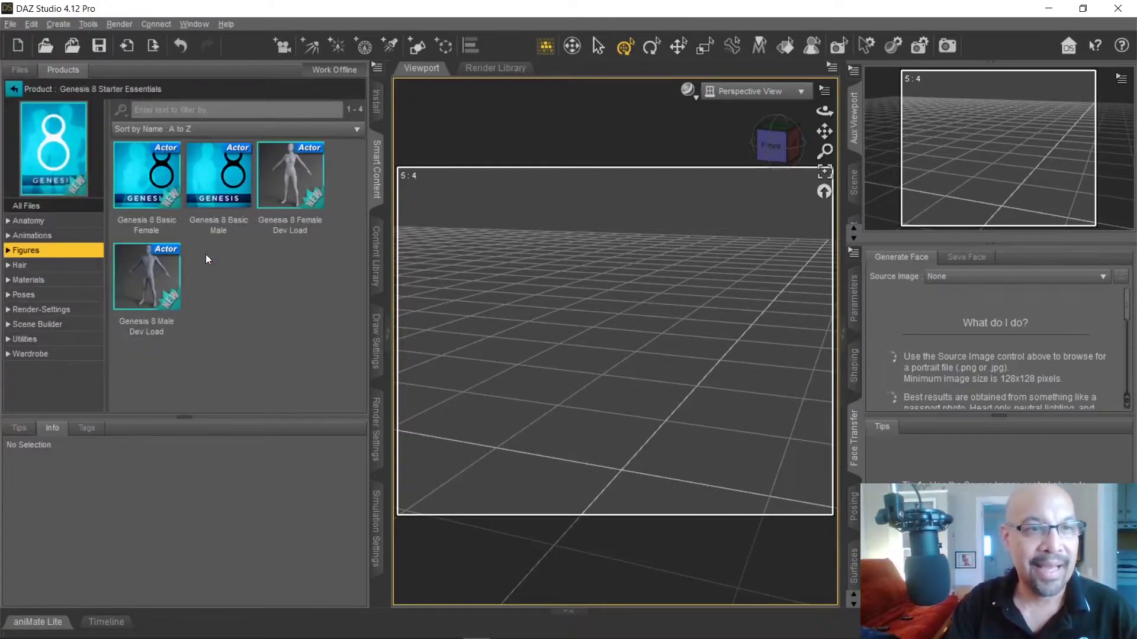
pyautogui.doubleClick(227, 184)
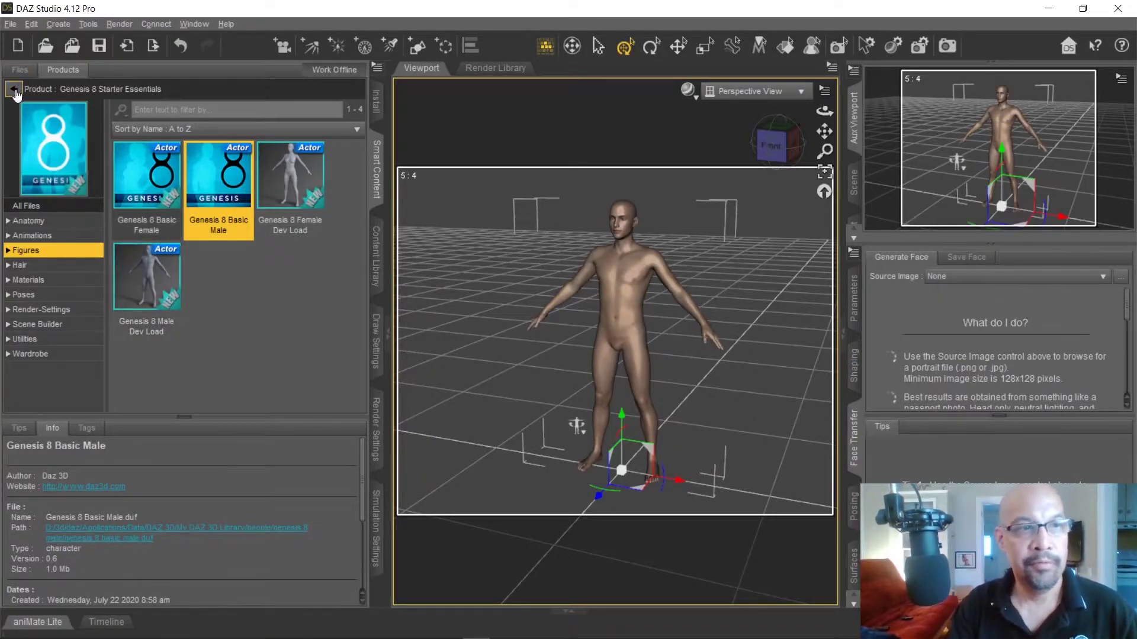
pyautogui.click(13, 89)
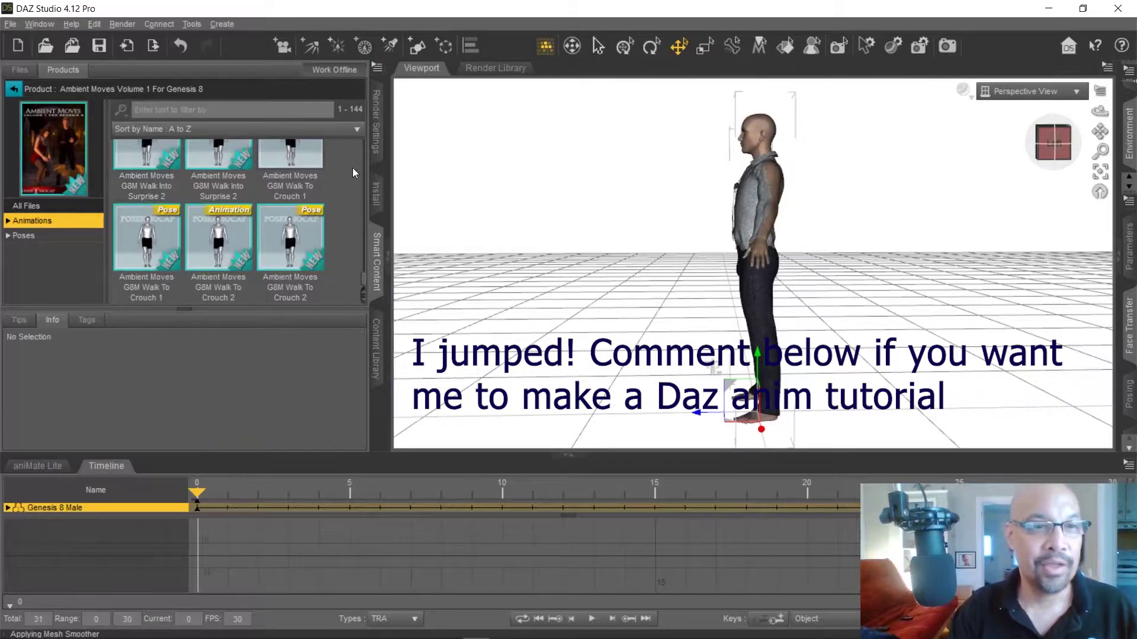
# Try the Walk To Crouch 2 animation, undo it, and orbit to face the figure.
pyautogui.doubleClick(218, 250)
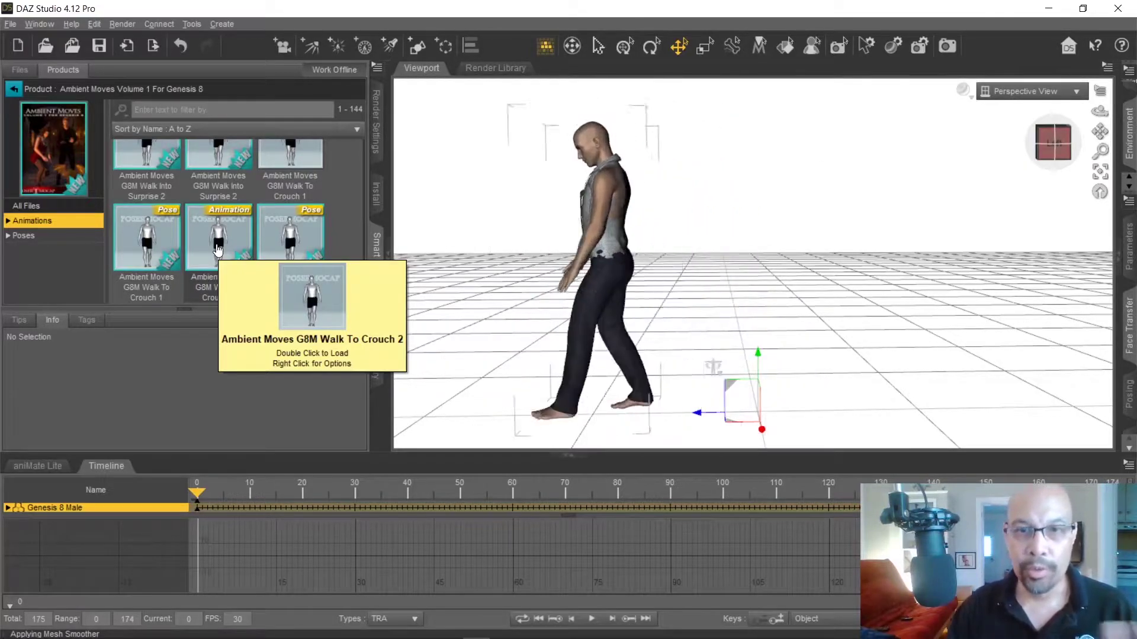
pyautogui.hotkey('ctrl', 'z')
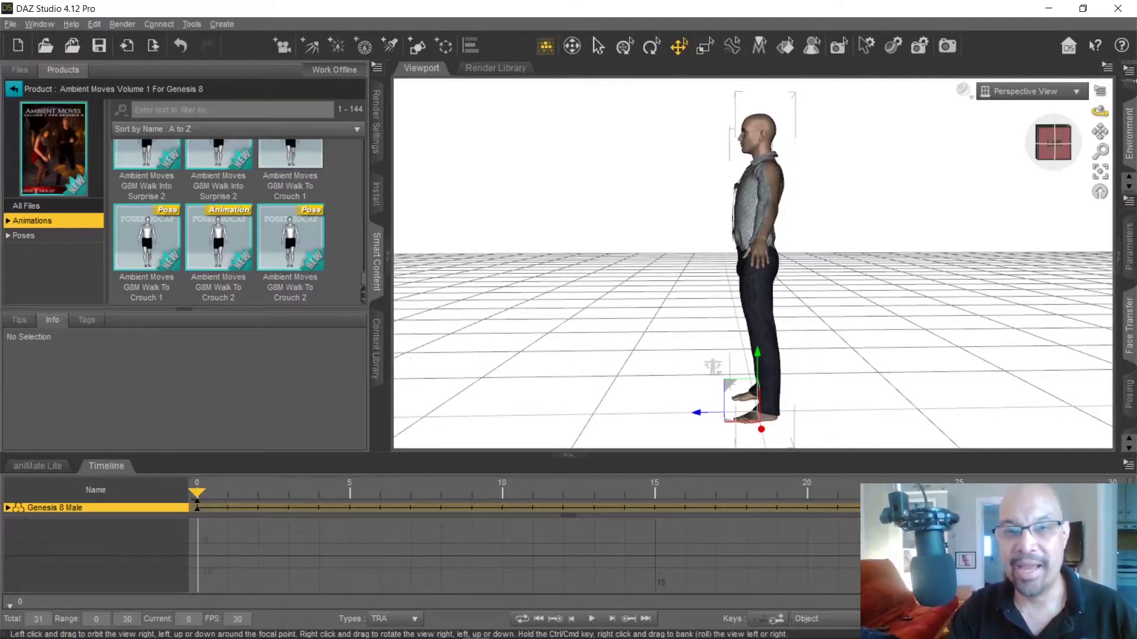
pyautogui.moveTo(1054, 143); pyautogui.dragTo(1079, 132)
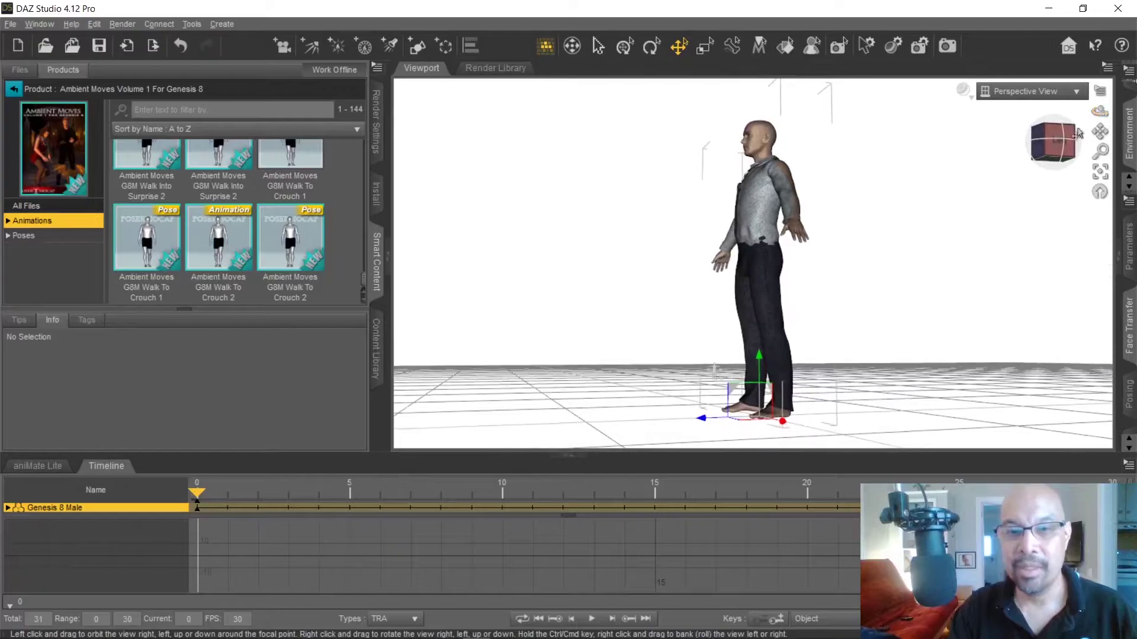
# Apply Ambient Moves G8M Walk To Crouch 2, play it, and view it from close, low angles.
pyautogui.doubleClick(219, 242)
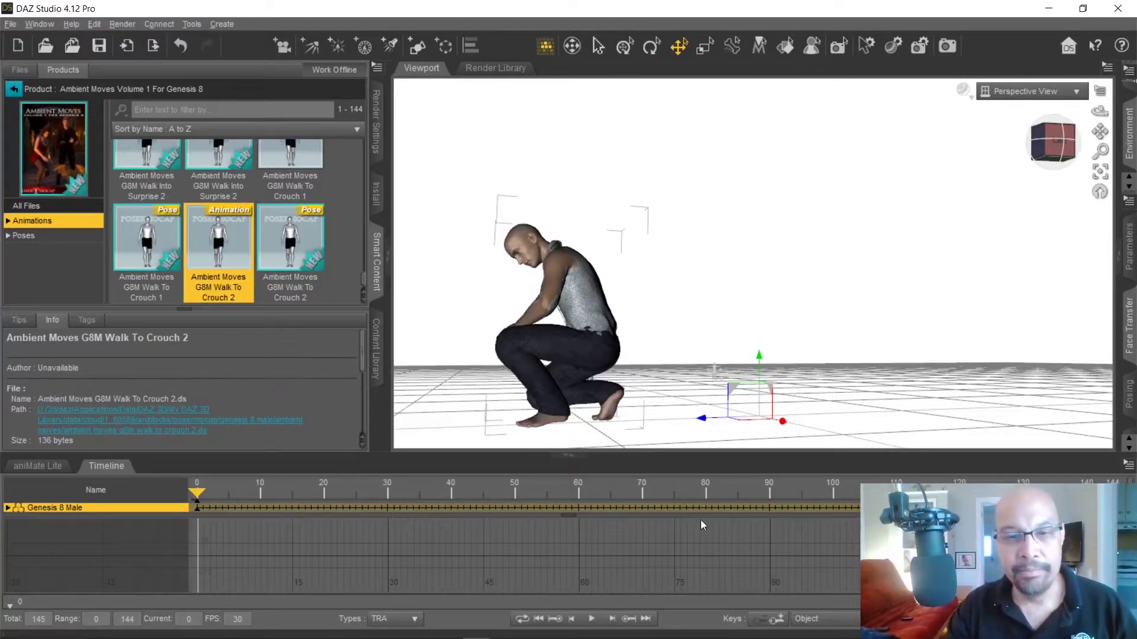
pyautogui.click(592, 618)
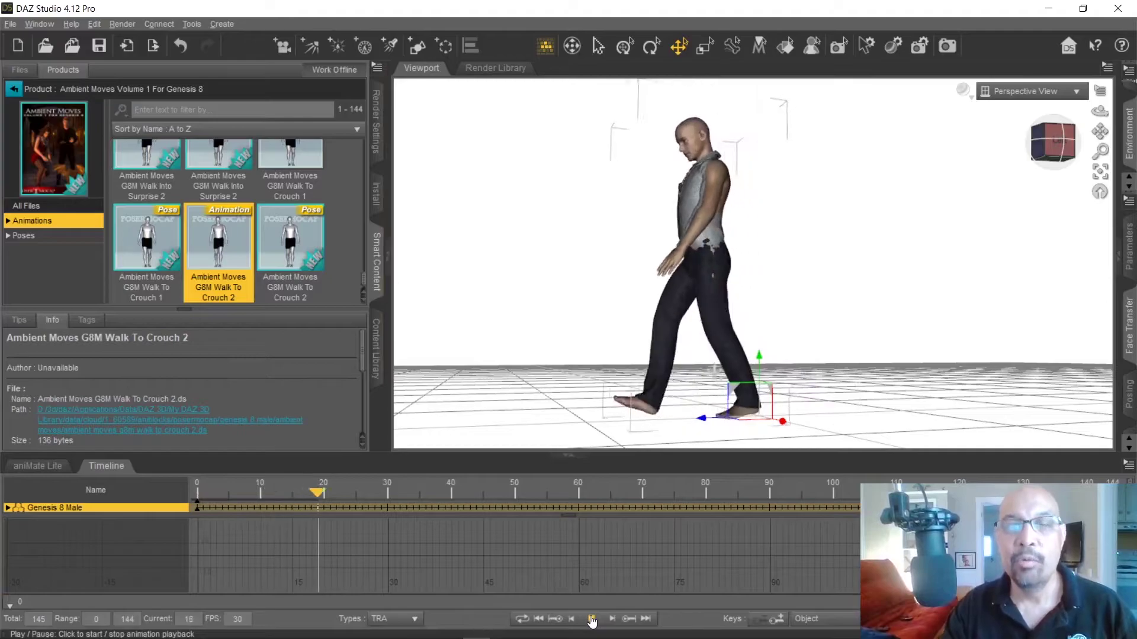
pyautogui.click(1066, 152)
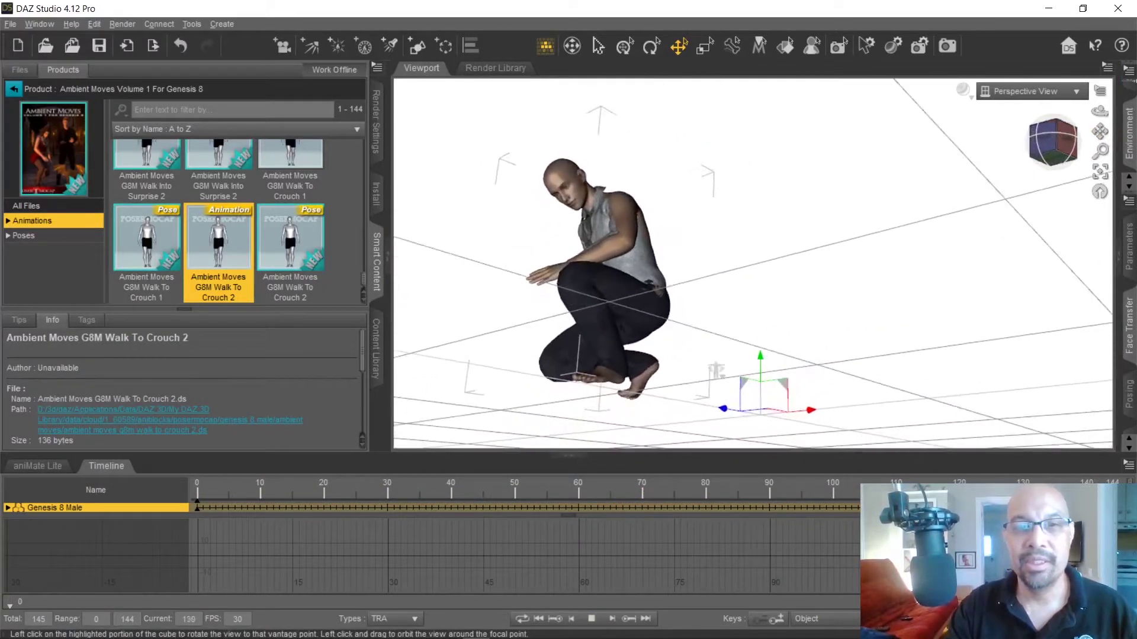
pyautogui.click(1060, 151)
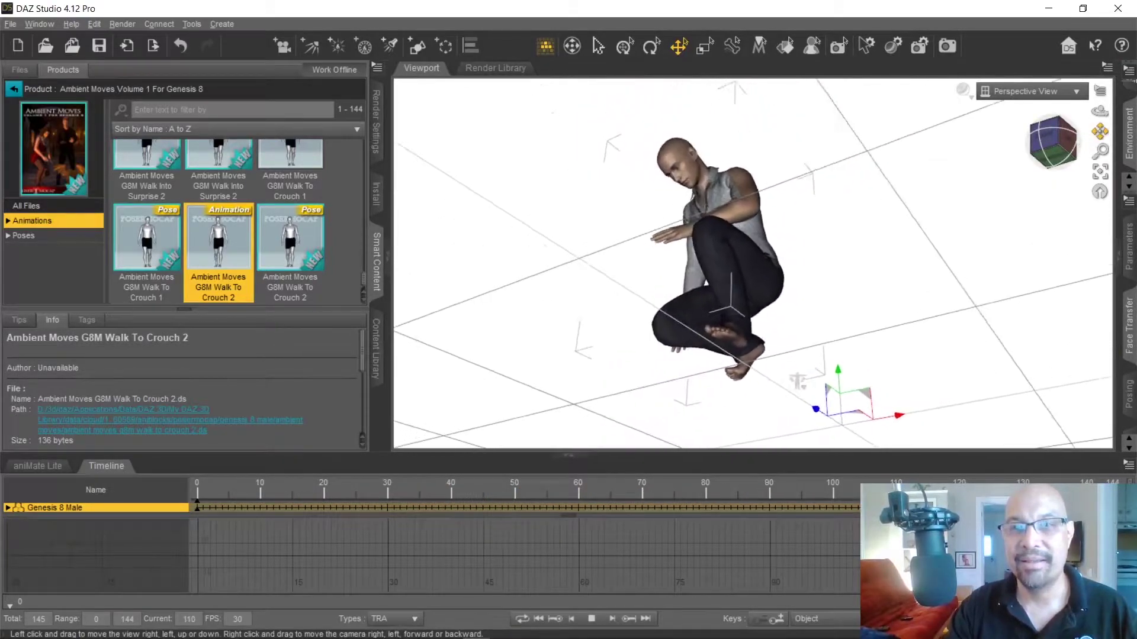
pyautogui.click(1055, 147)
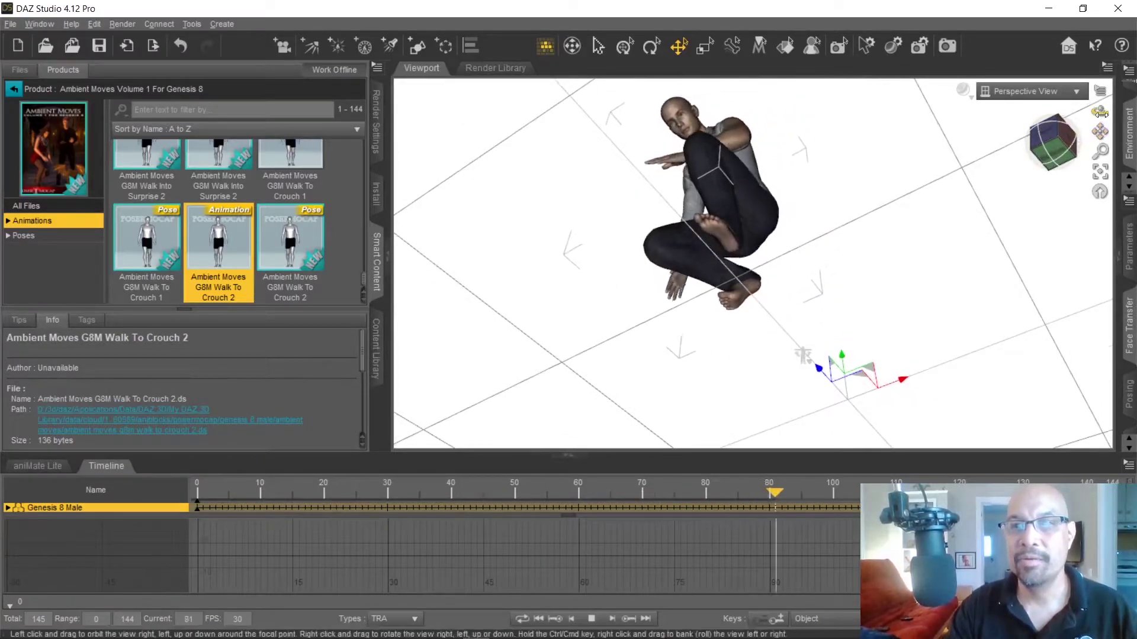
pyautogui.moveTo(1100, 112); pyautogui.dragTo(1103, 134)
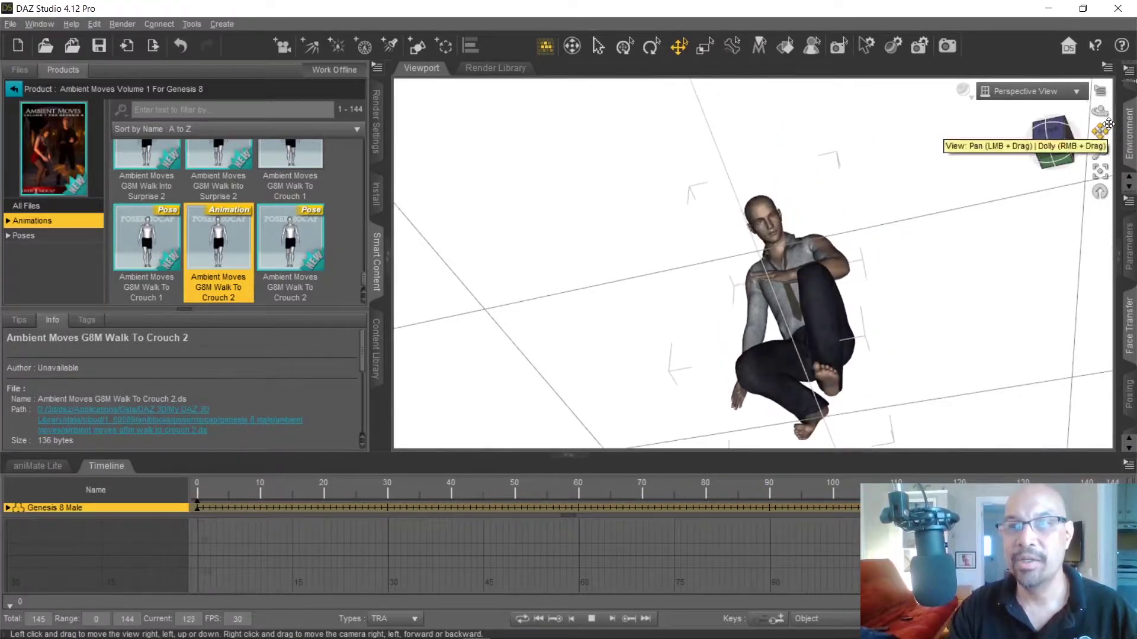
pyautogui.moveTo(1100, 152); pyautogui.dragTo(1100, 127)
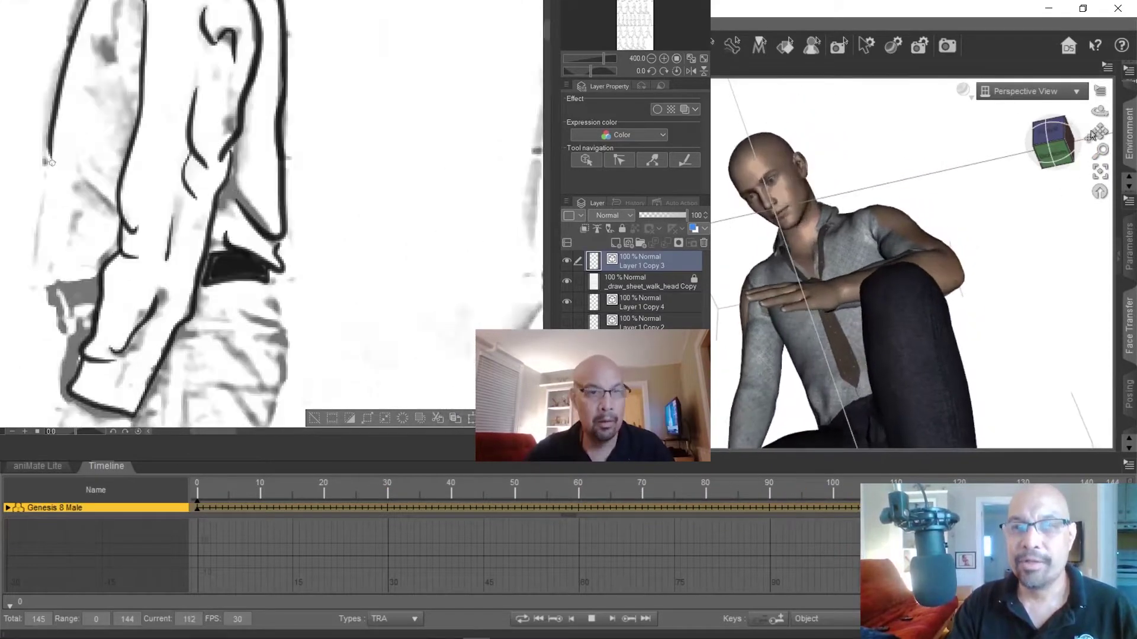
# Orbit the DAZ Studio viewport slightly around the figure.
pyautogui.moveTo(1092, 135); pyautogui.dragTo(1104, 124)
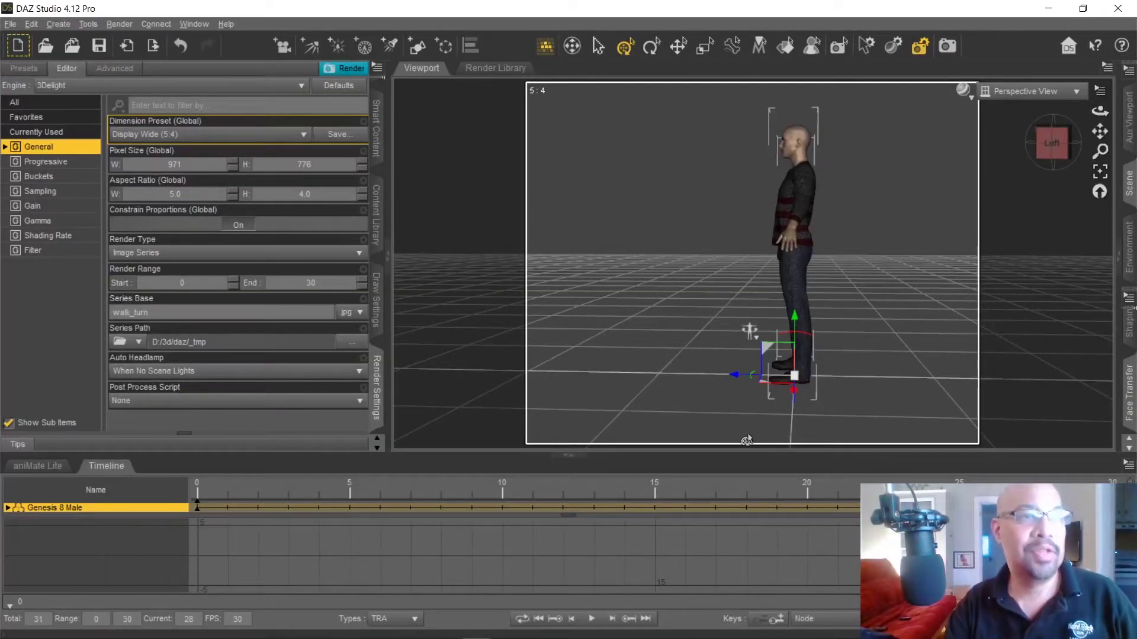
# Show the library's animation results, trying two walk animations and undoing each.
pyautogui.click(377, 229)
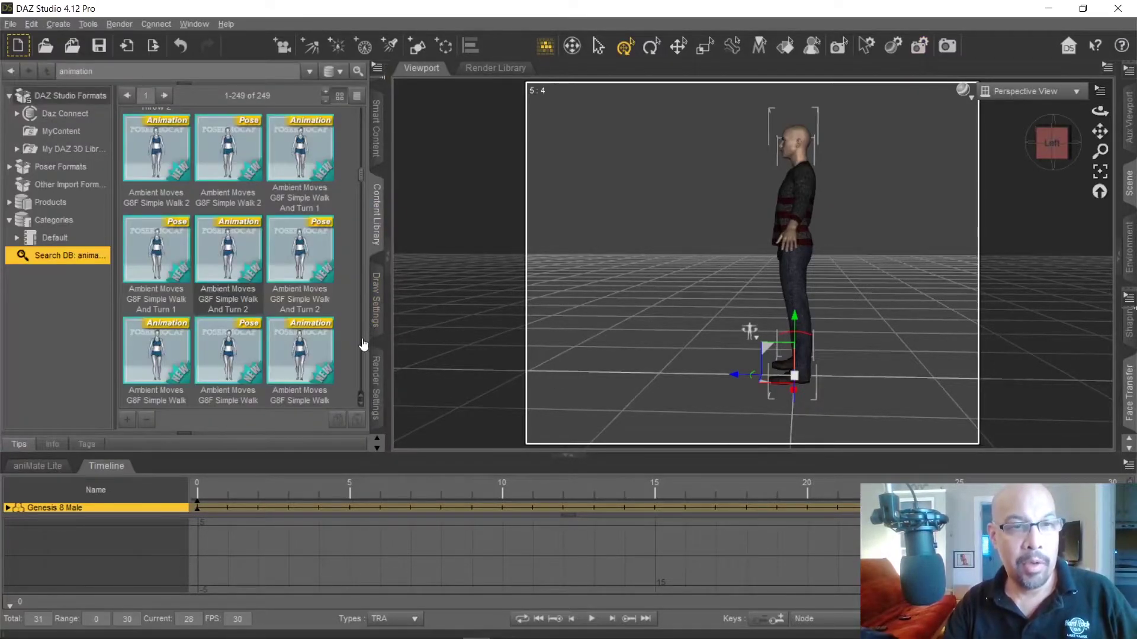
pyautogui.doubleClick(323, 347)
pyautogui.moveTo(150, 349)
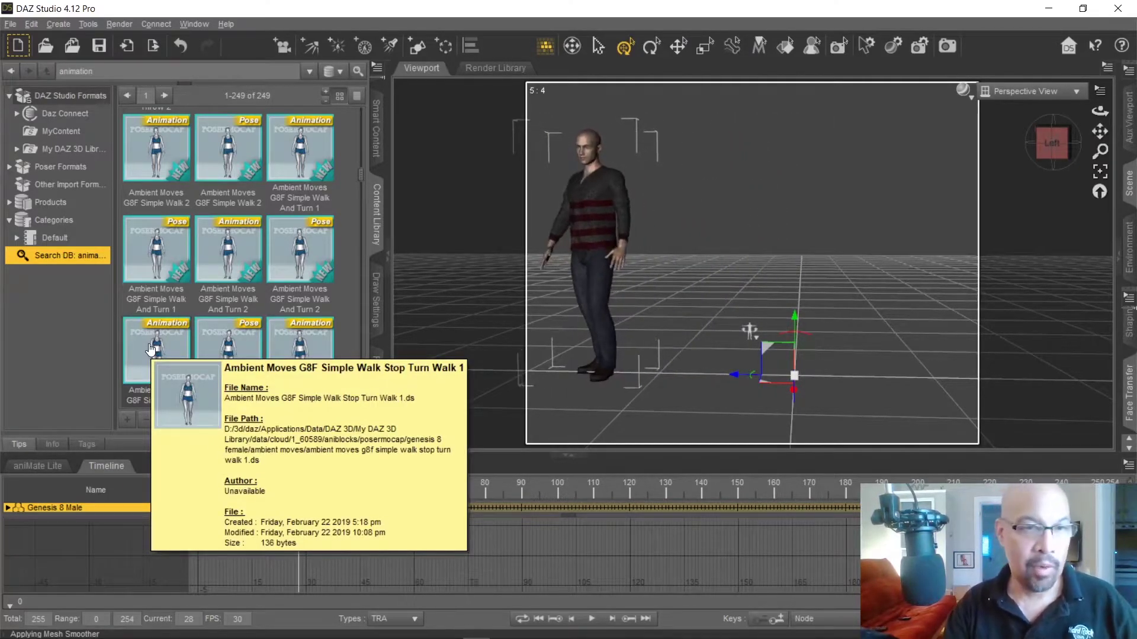
pyautogui.hotkey('ctrl', 'z')
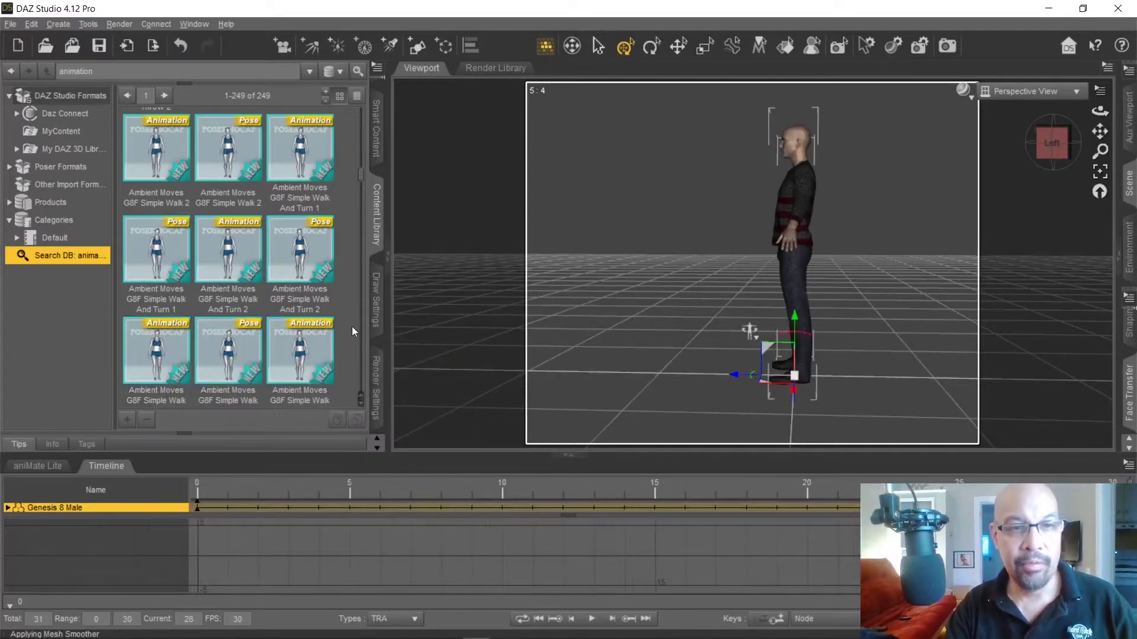
pyautogui.doubleClick(300, 355)
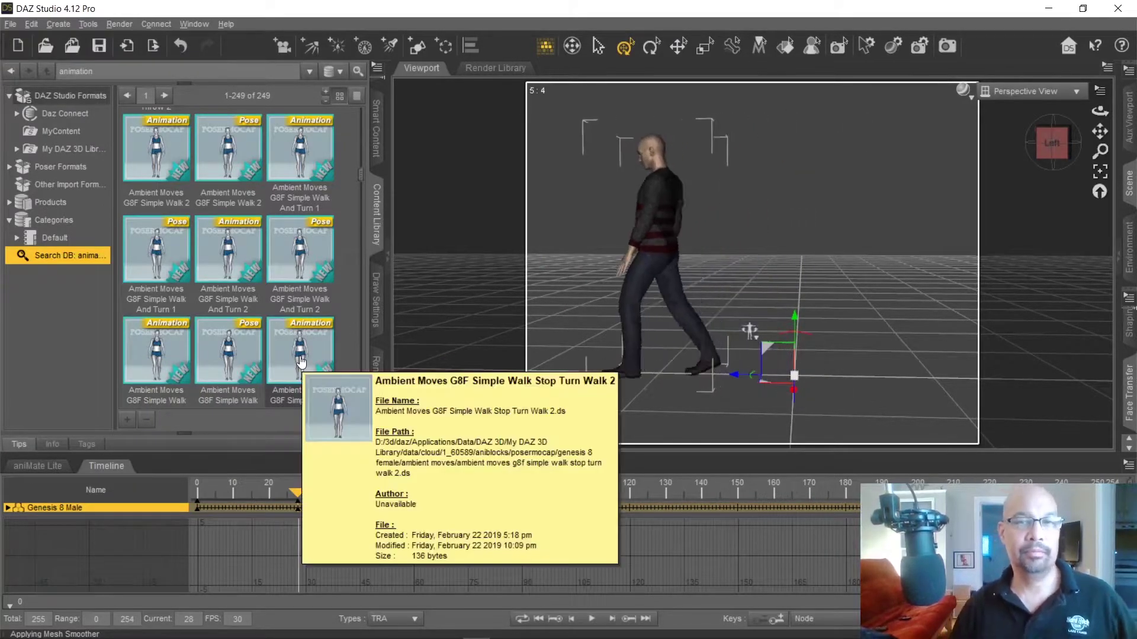
pyautogui.hotkey('ctrl', 'z')
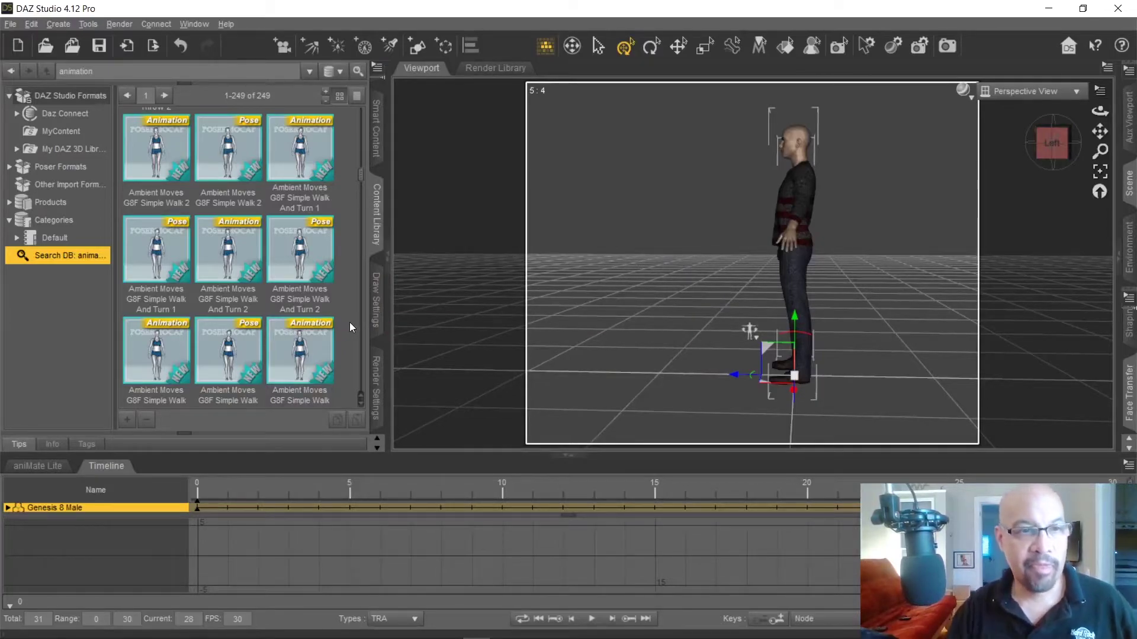
# Apply Ambient Moves G8F Simple Walk And Turn 2, orbit to check it, and reapply it.
pyautogui.doubleClick(237, 254)
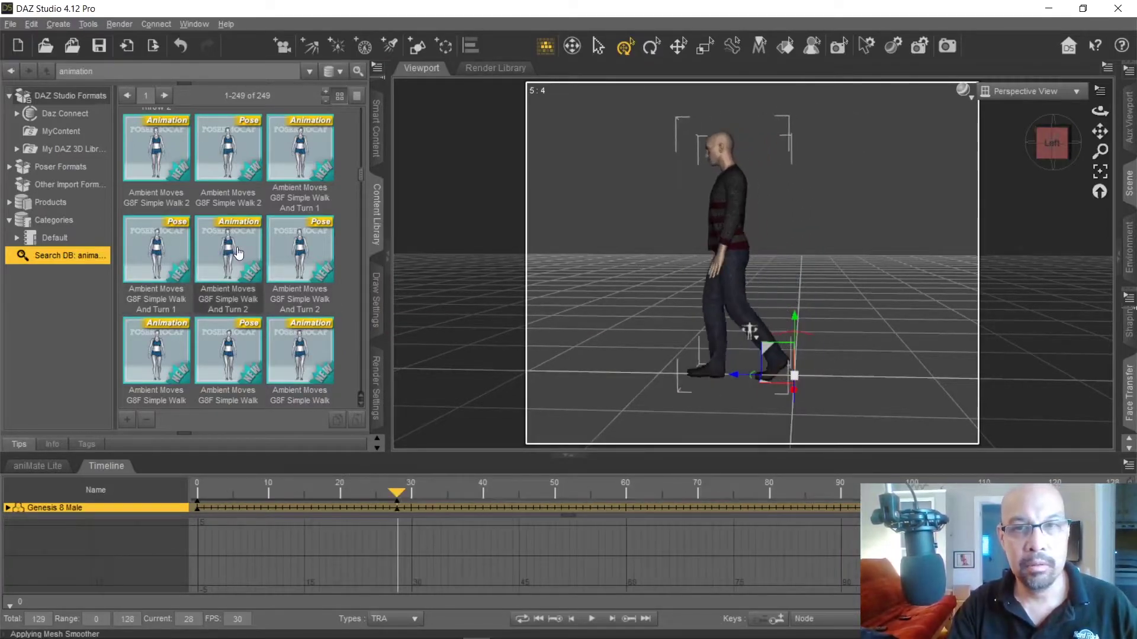
pyautogui.doubleClick(301, 251)
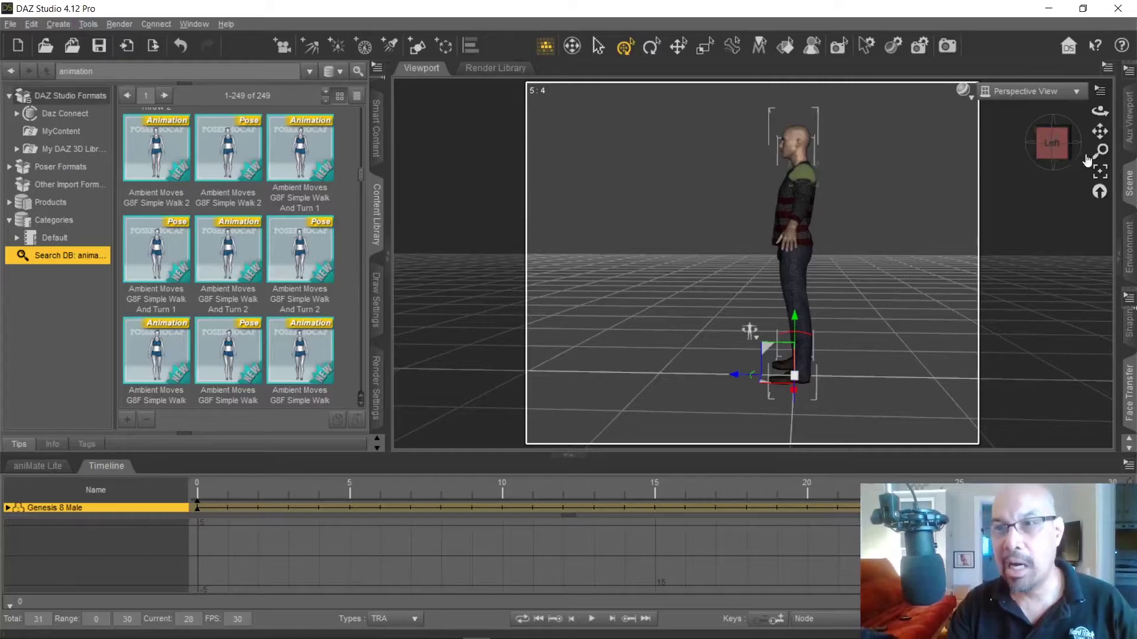
pyautogui.moveTo(1098, 112); pyautogui.dragTo(1108, 112)
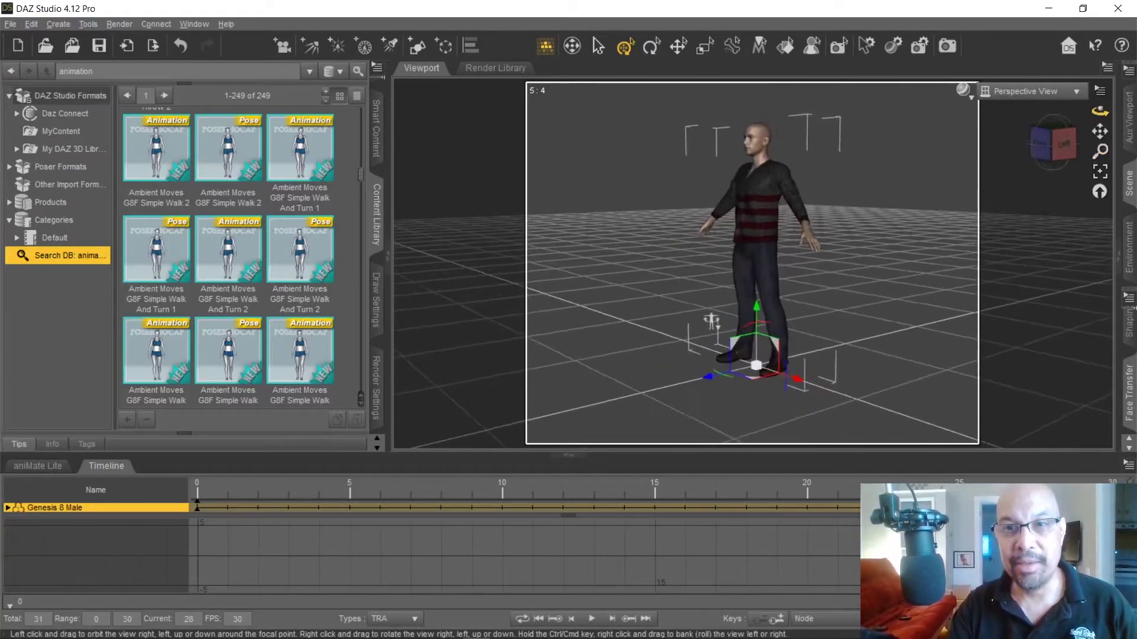
pyautogui.moveTo(711, 322); pyautogui.dragTo(691, 323)
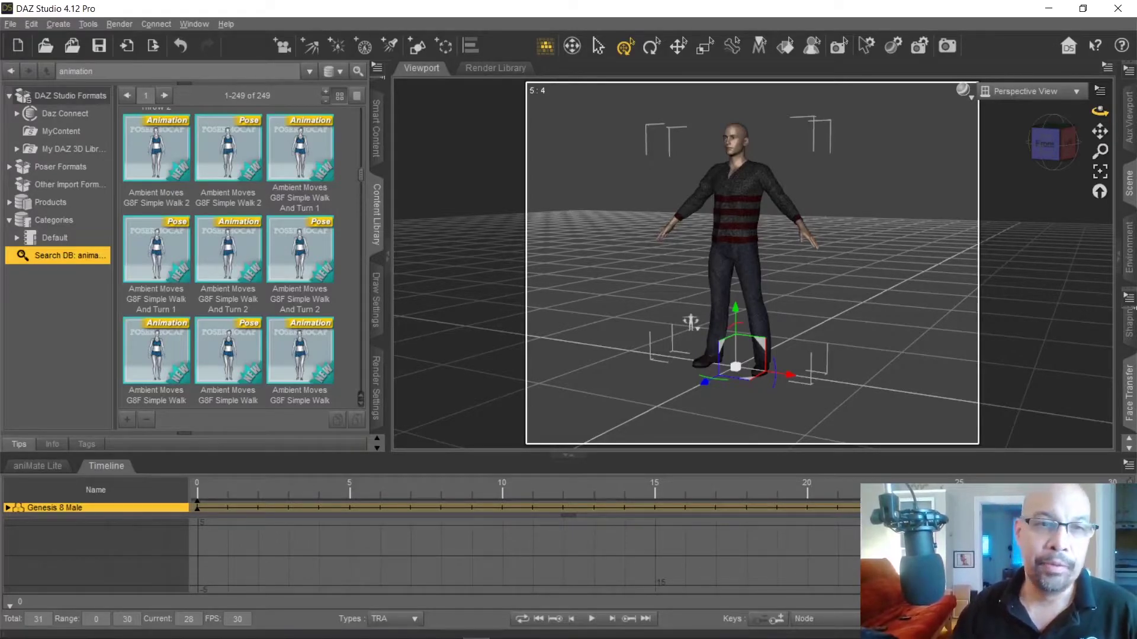
pyautogui.moveTo(691, 323); pyautogui.dragTo(747, 330)
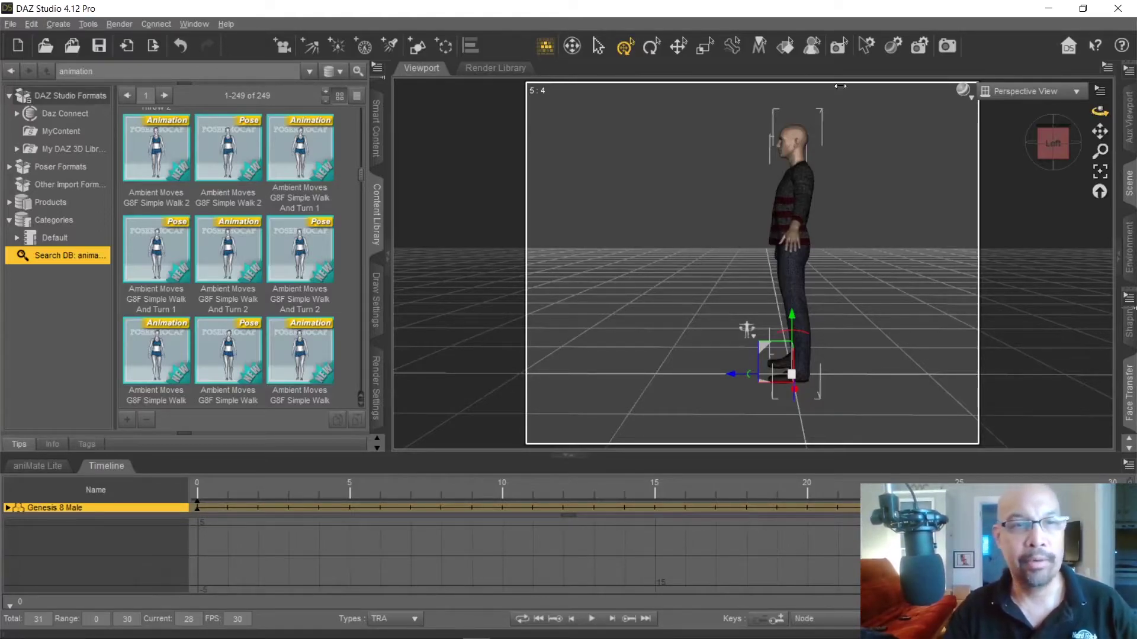
pyautogui.doubleClick(229, 257)
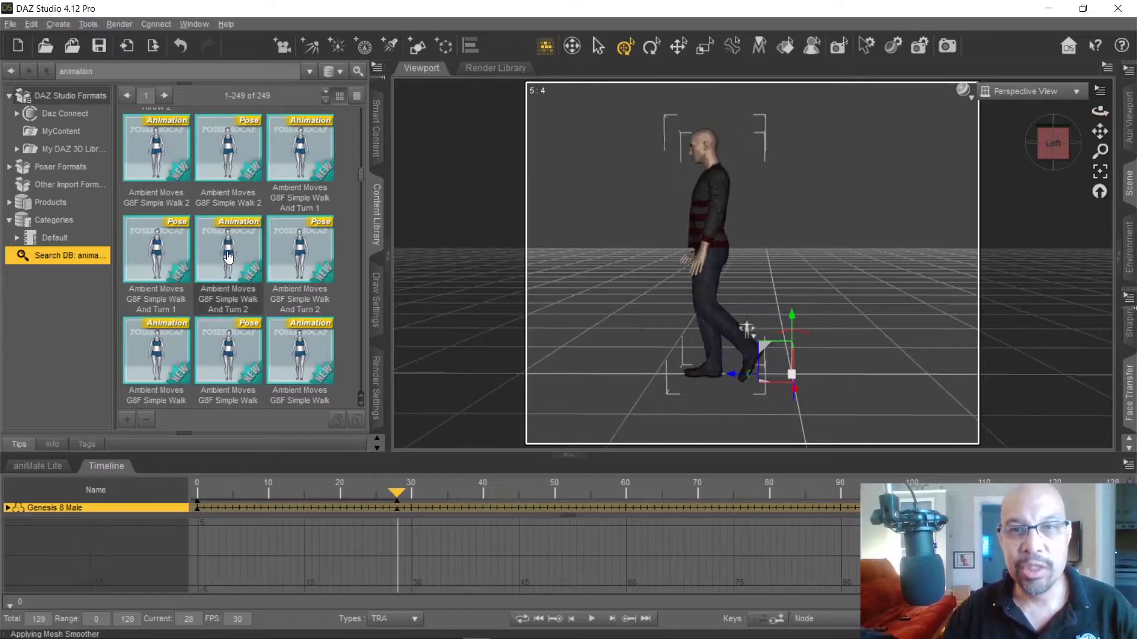
pyautogui.moveTo(229, 257)
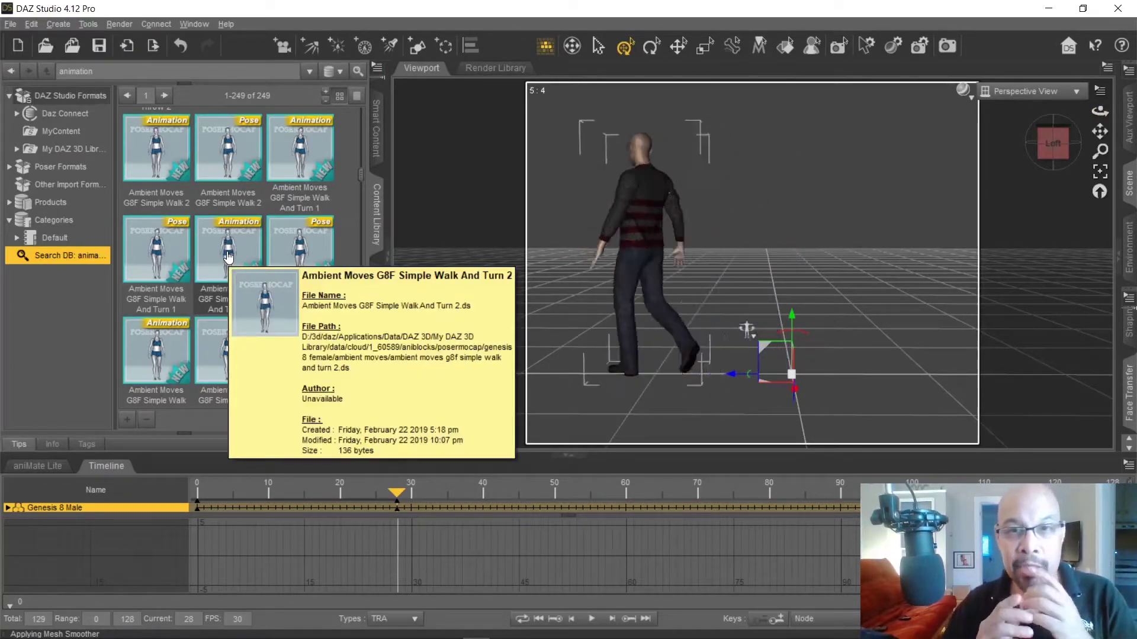
# Scrub the walk animation for a start point and set the play range start to frame 49.
pyautogui.click(228, 257)
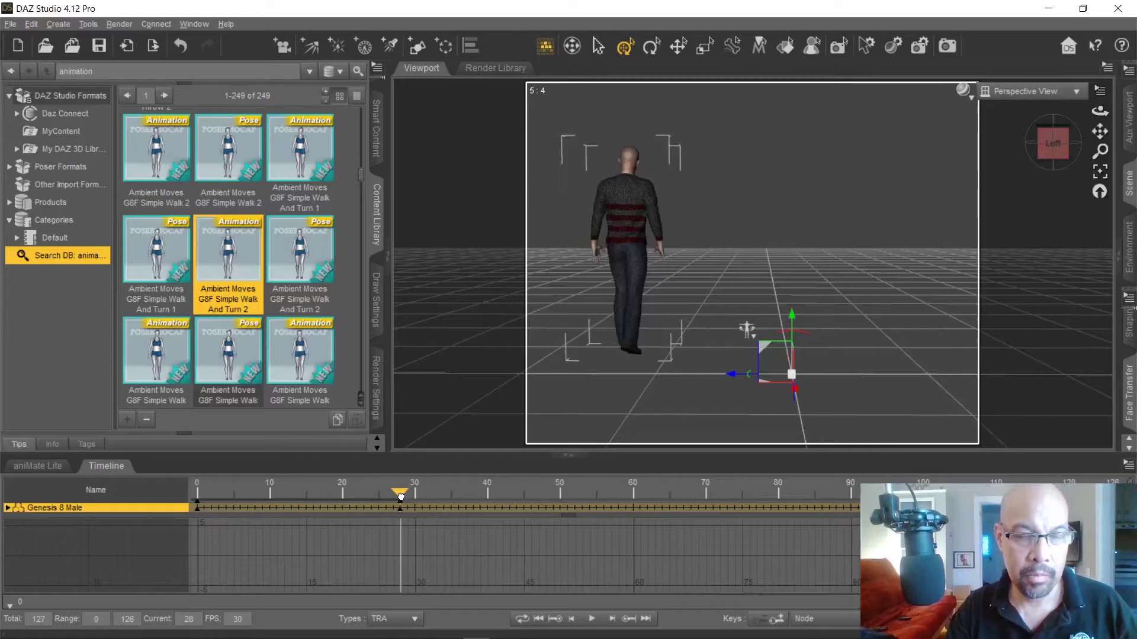
pyautogui.moveTo(401, 497); pyautogui.dragTo(2, 484)
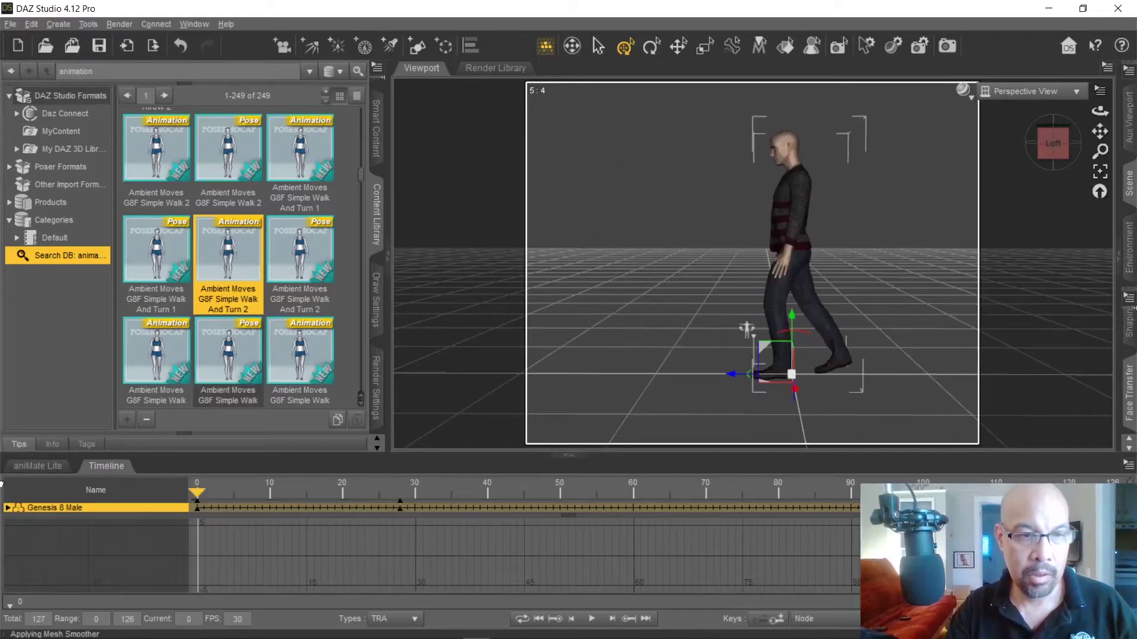
pyautogui.click(591, 619)
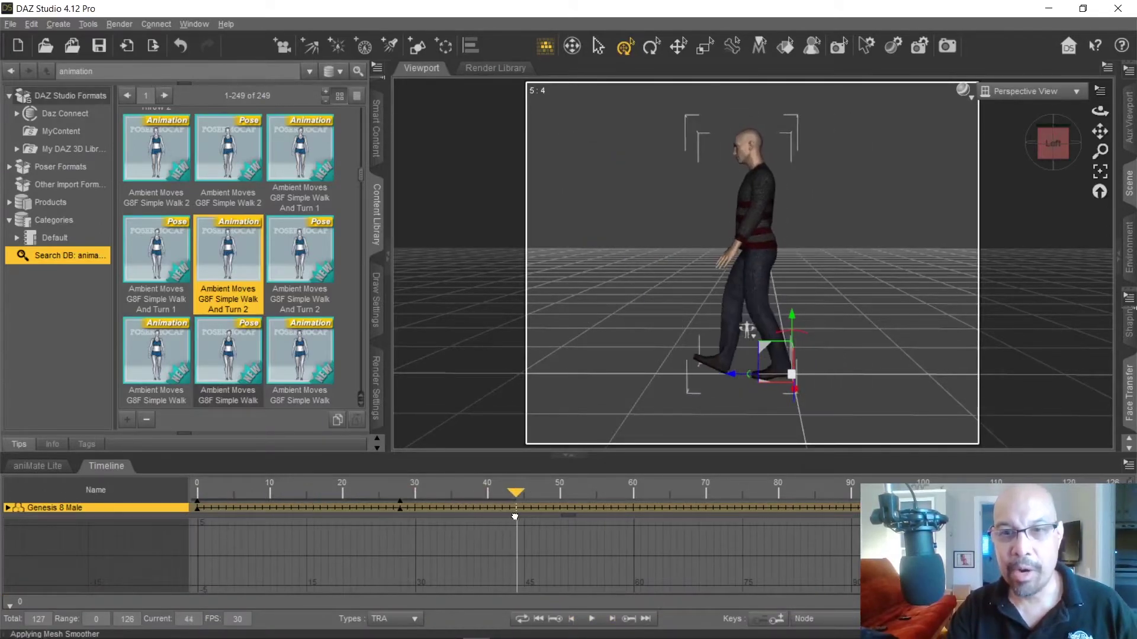
pyautogui.click(583, 513)
pyautogui.moveTo(583, 513); pyautogui.dragTo(544, 519)
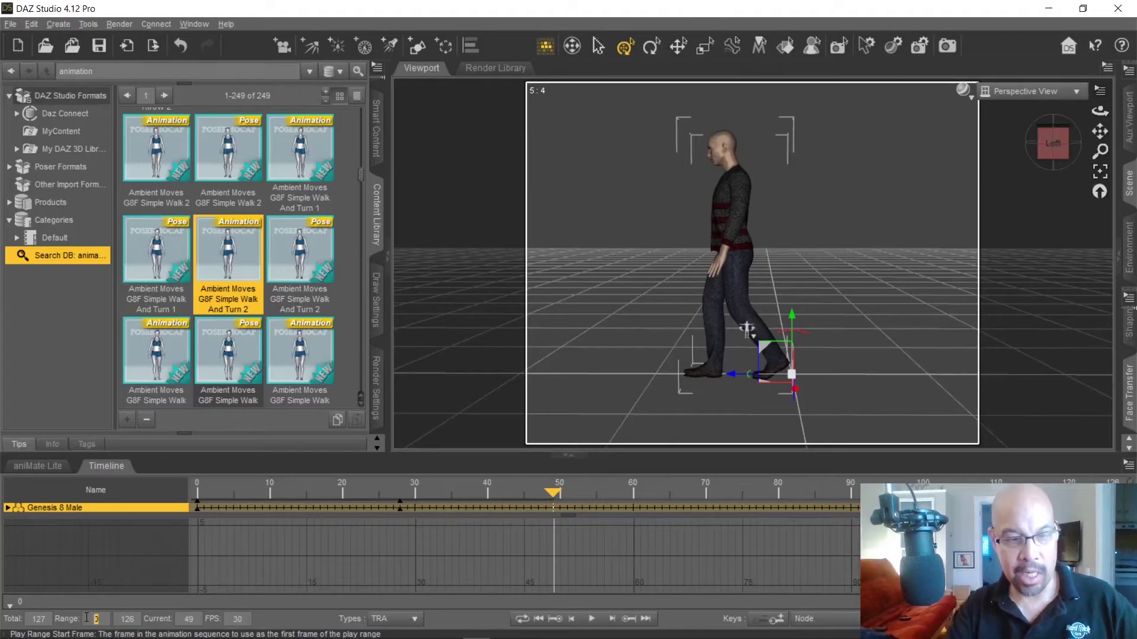
pyautogui.write('4')
pyautogui.press('Return')
pyautogui.write('9')
pyautogui.press('Return')
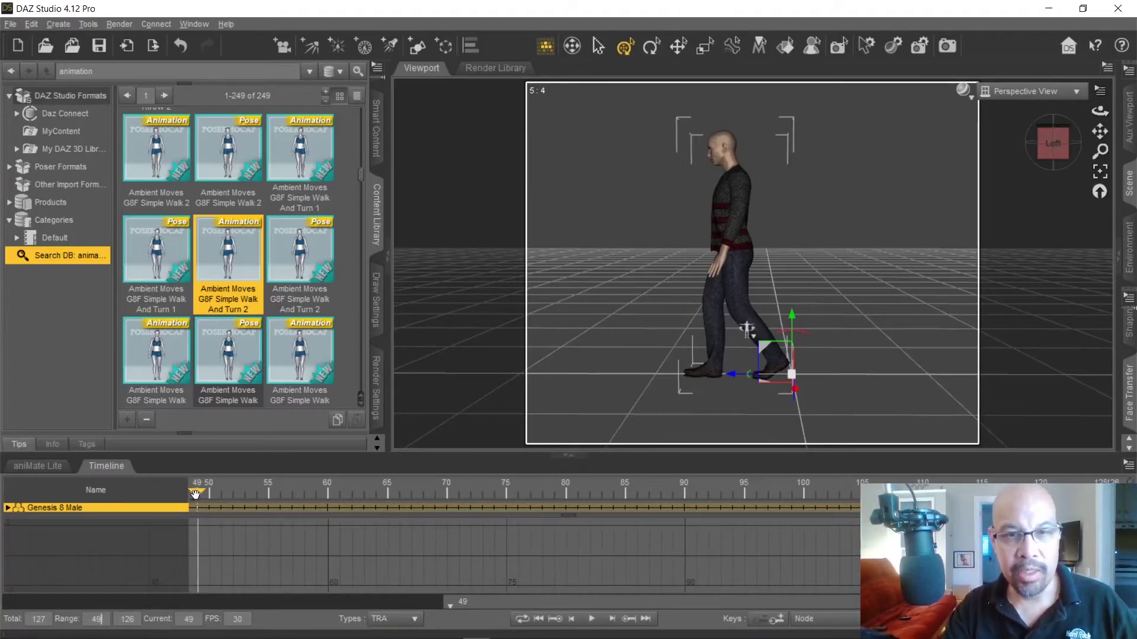
# Set the play range end to frame 118, preview the trimmed walk, and return to frame 49.
pyautogui.moveTo(195, 495); pyautogui.dragTo(1015, 530)
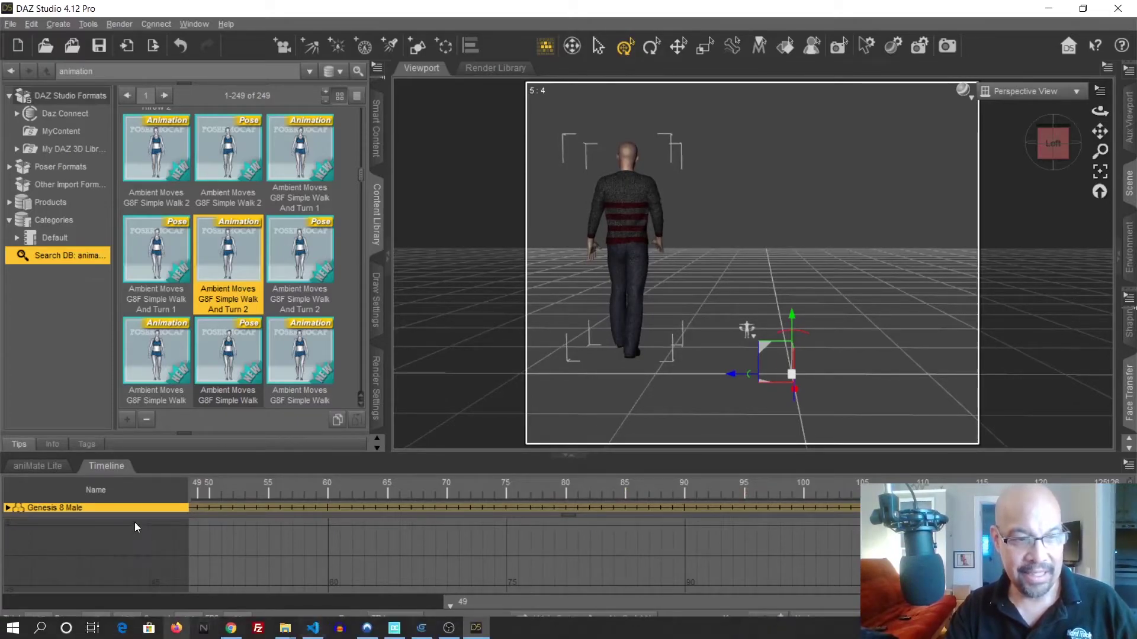
pyautogui.click(133, 618)
pyautogui.write('118')
pyautogui.press('Return')
pyautogui.click(591, 618)
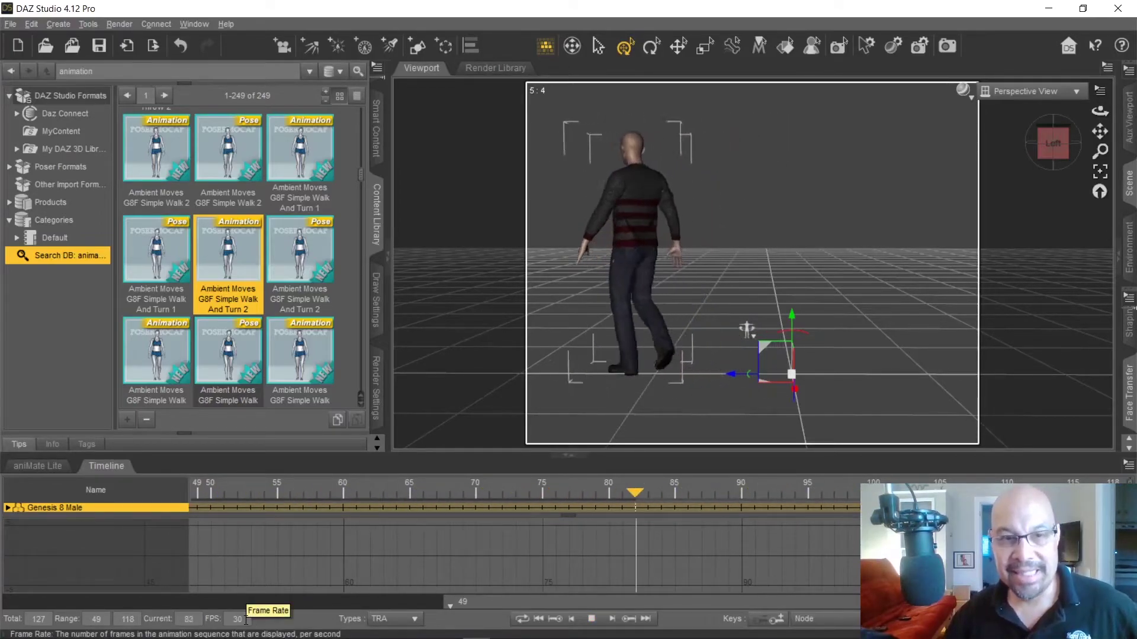
pyautogui.click(591, 619)
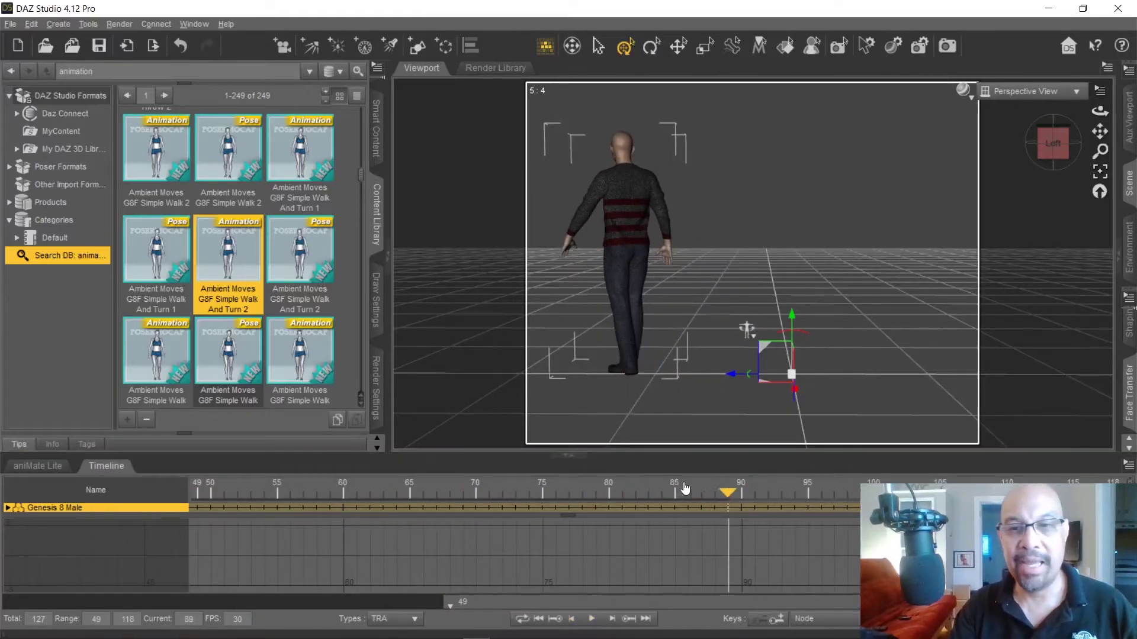
pyautogui.moveTo(725, 492); pyautogui.dragTo(54, 493)
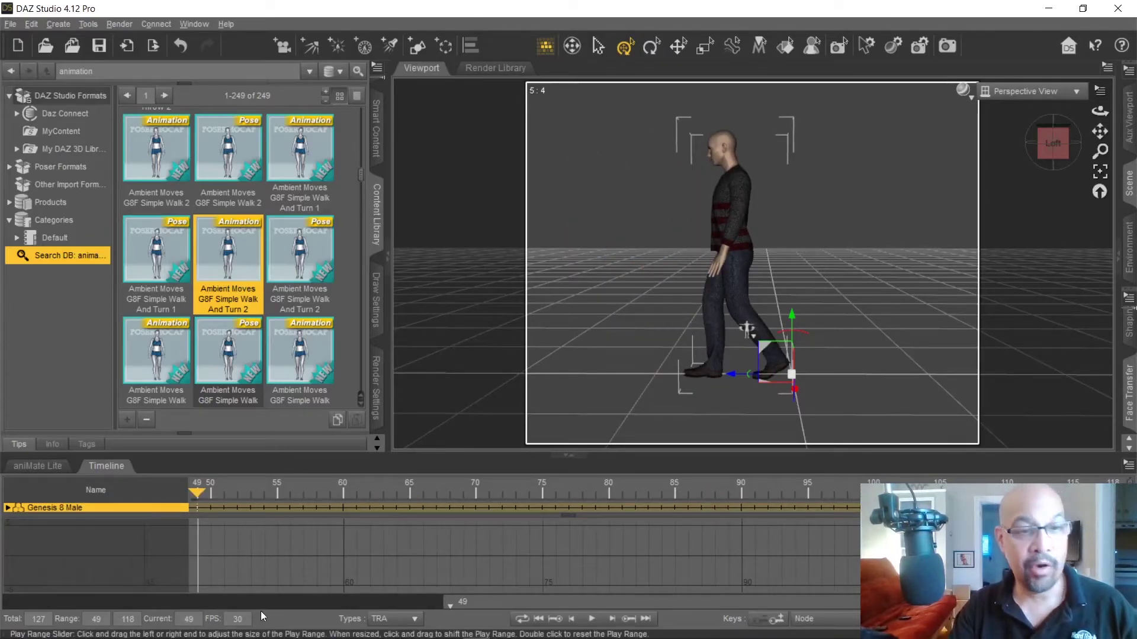
# Change the frame rate to 10 FPS and preview the rescaled 16–39 play range.
pyautogui.click(238, 619)
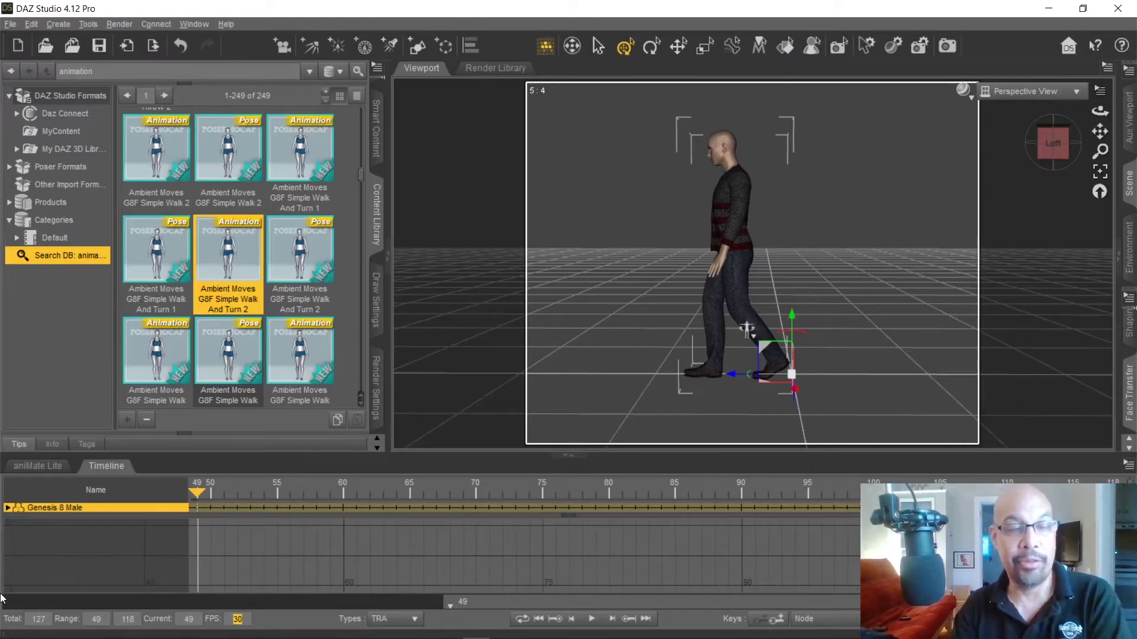
pyautogui.write('10')
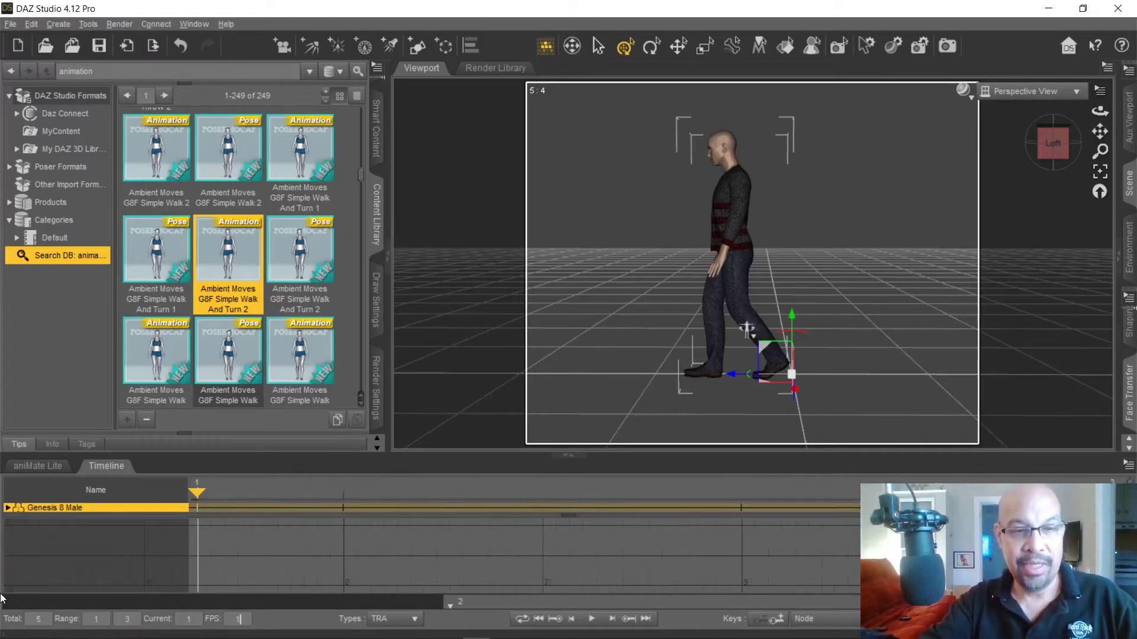
pyautogui.click(591, 619)
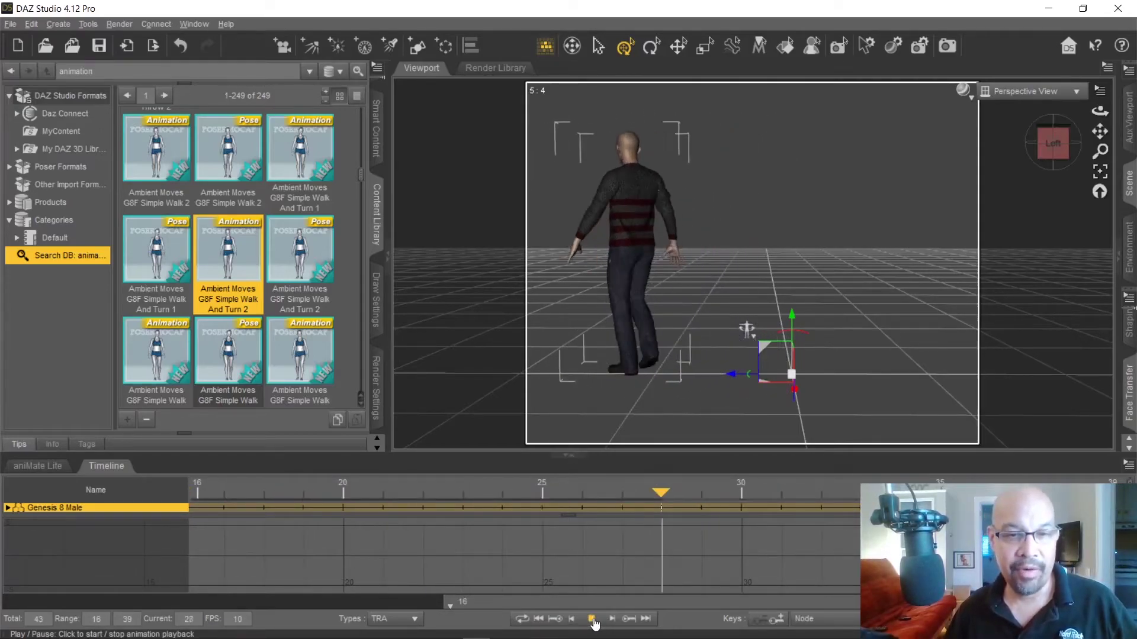
pyautogui.click(591, 620)
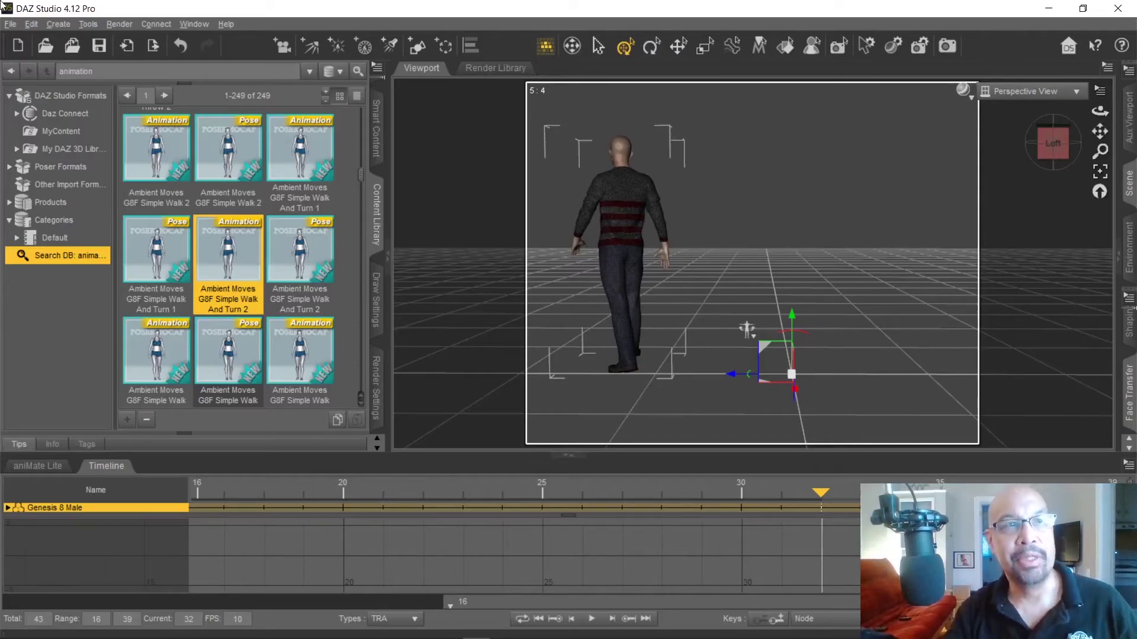
# Open Render Settings and set Render Type to Image Series for the jpg walk_turn frames 16–39.
pyautogui.click(124, 26)
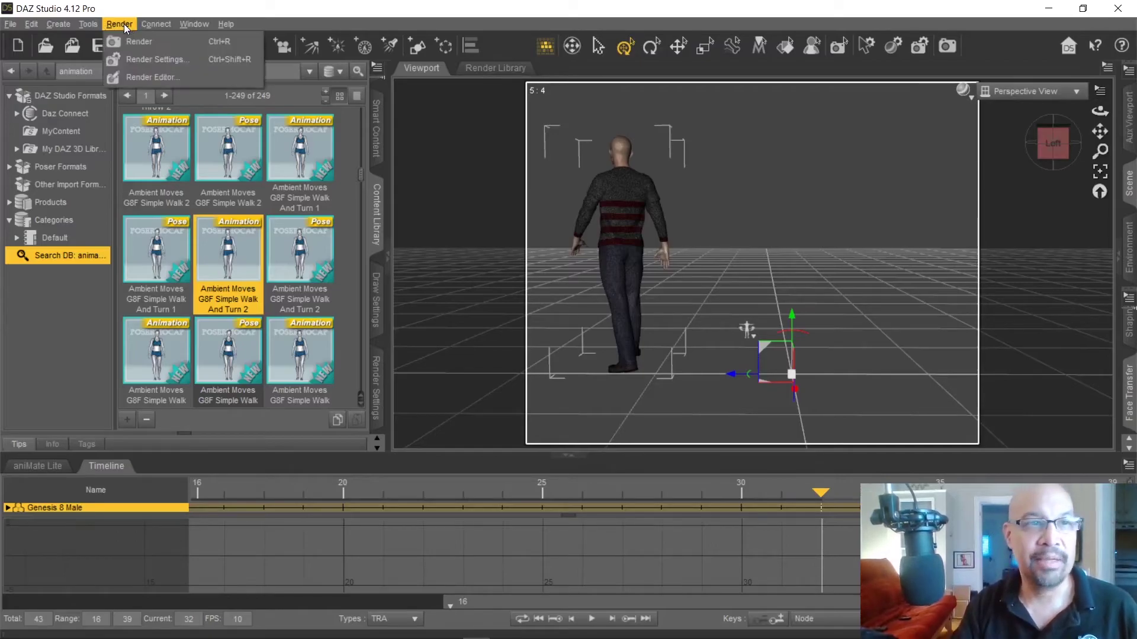
pyautogui.click(145, 62)
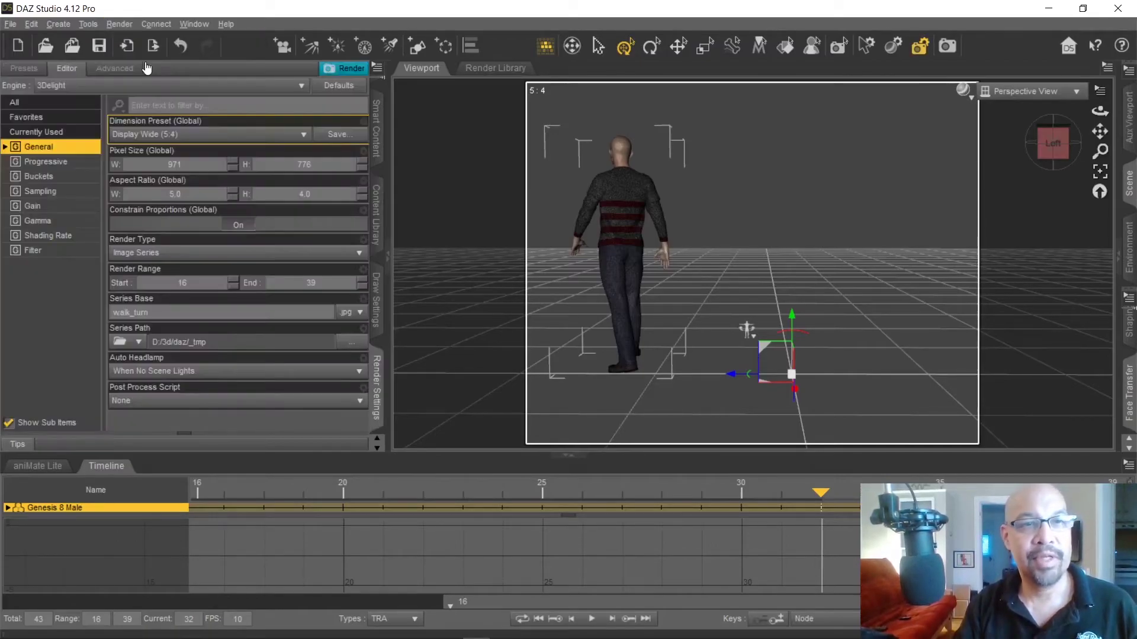
pyautogui.hotkey('alt', 'Tab')
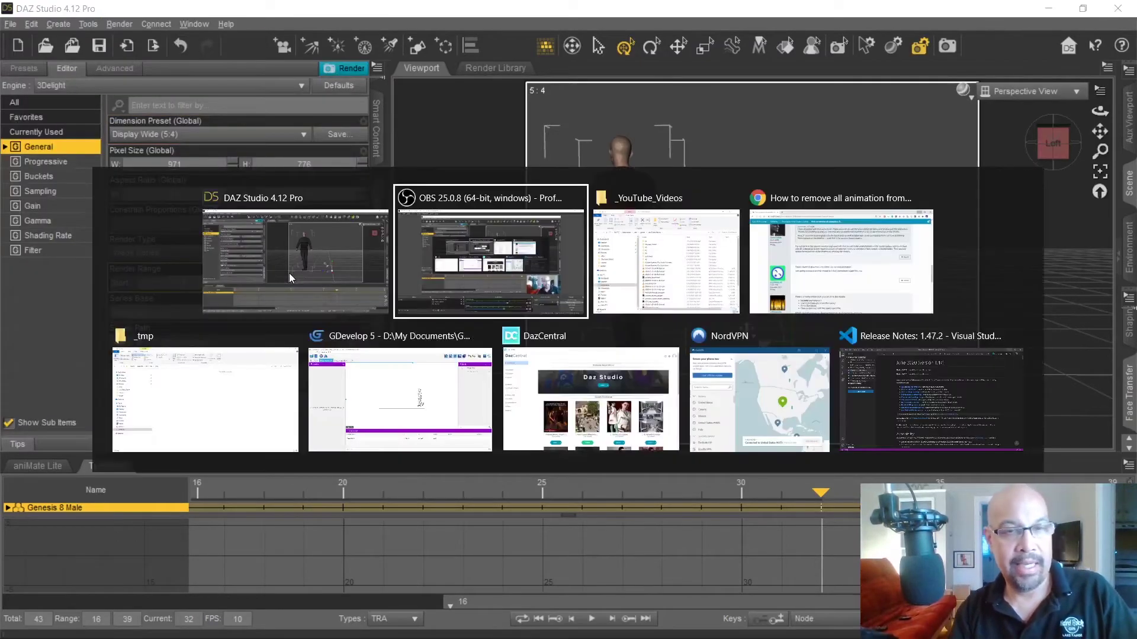
pyautogui.click(289, 272)
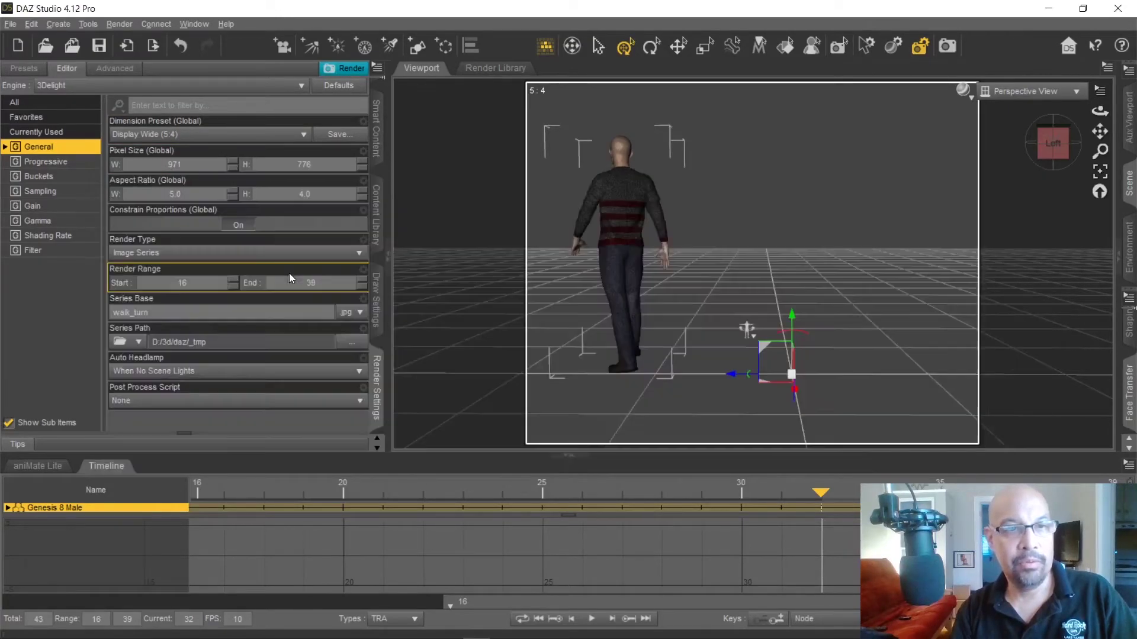
pyautogui.click(230, 254)
pyautogui.click(208, 270)
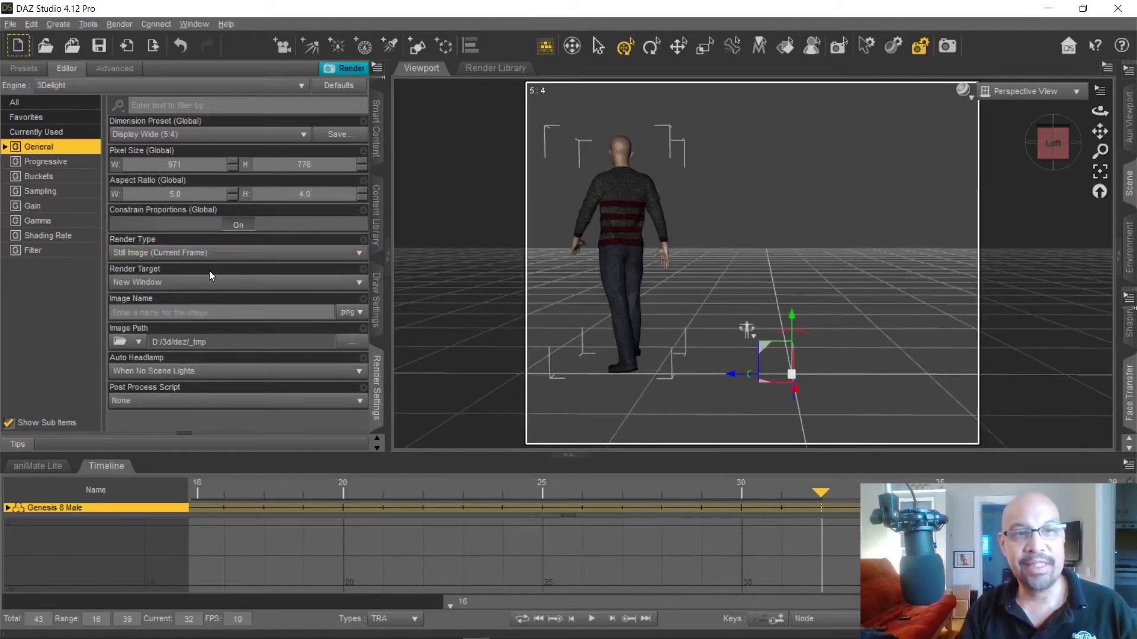
pyautogui.click(222, 255)
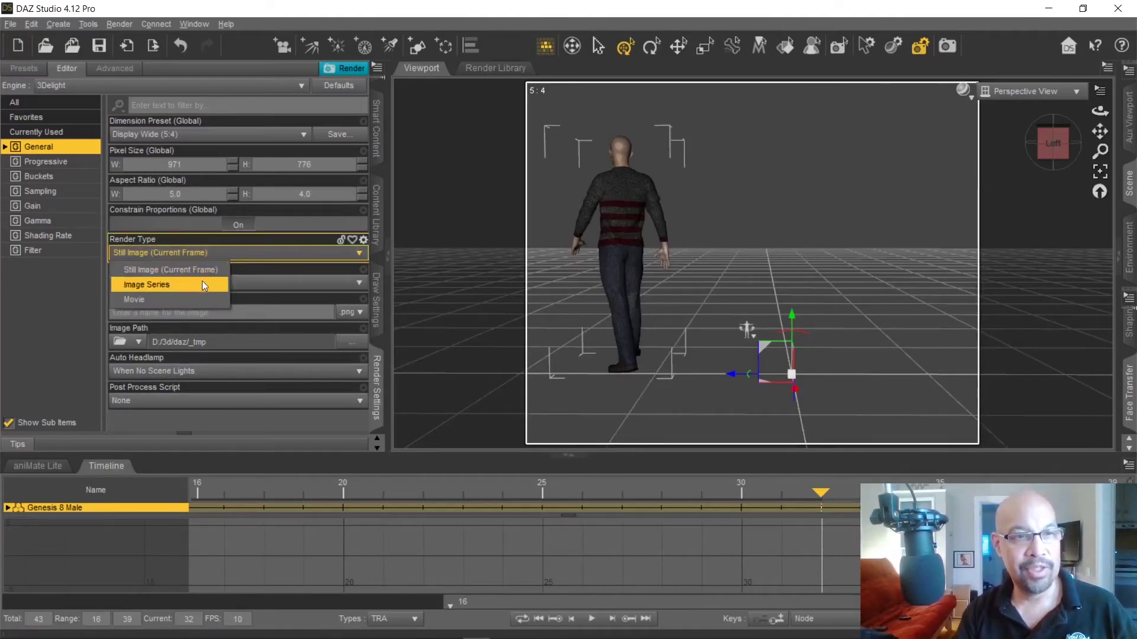
pyautogui.click(201, 282)
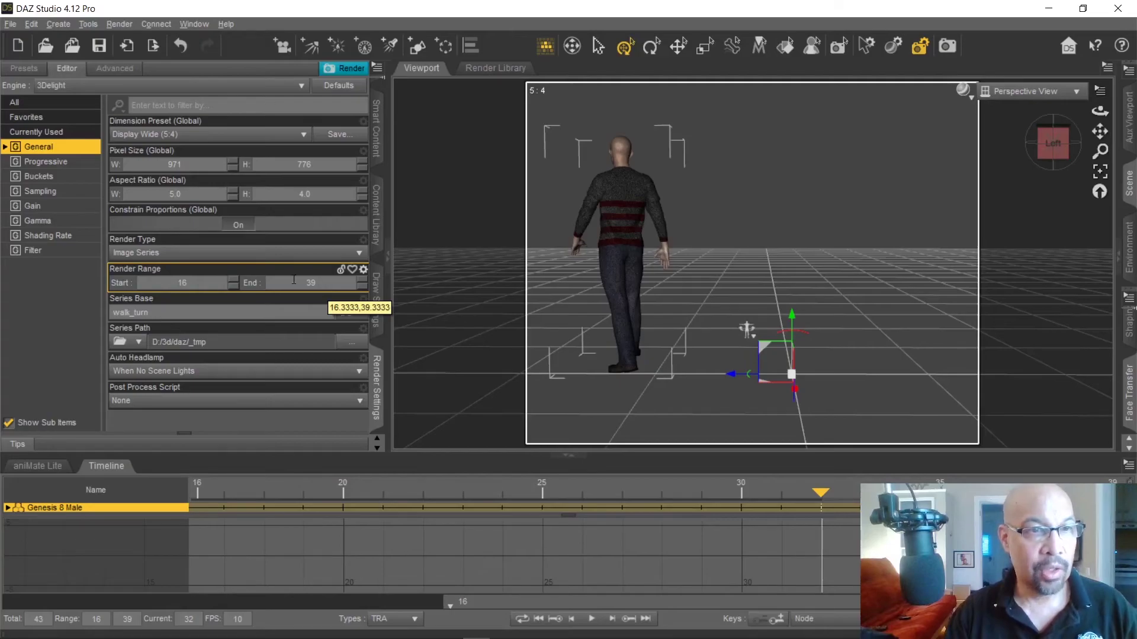
# Start rendering the walk_turn JPG image series for frames 16–39.
pyautogui.click(351, 69)
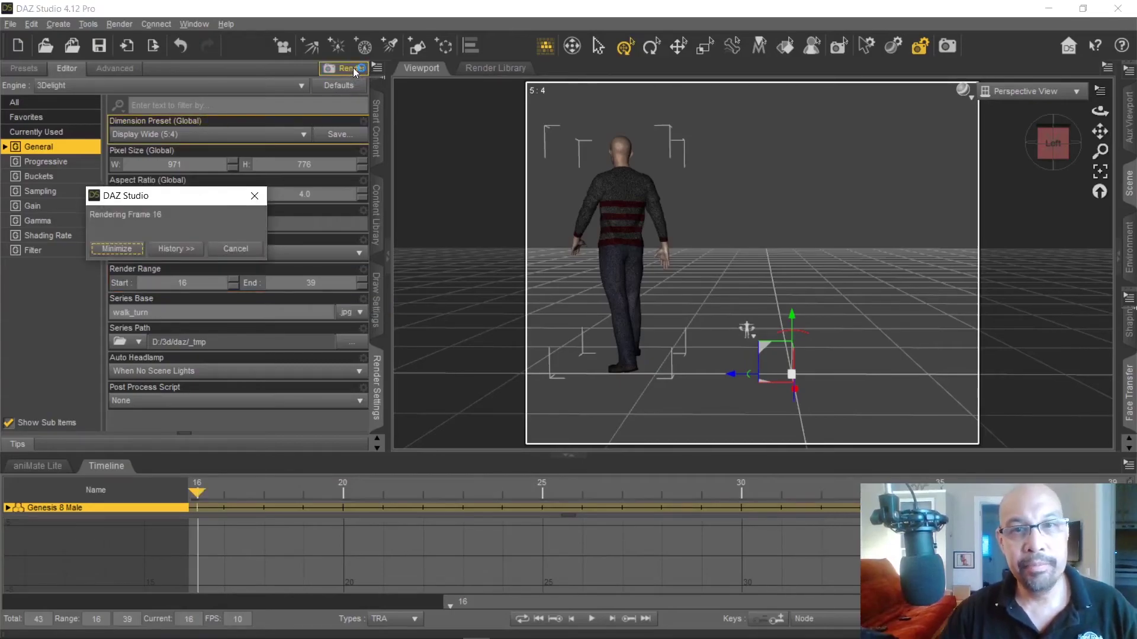